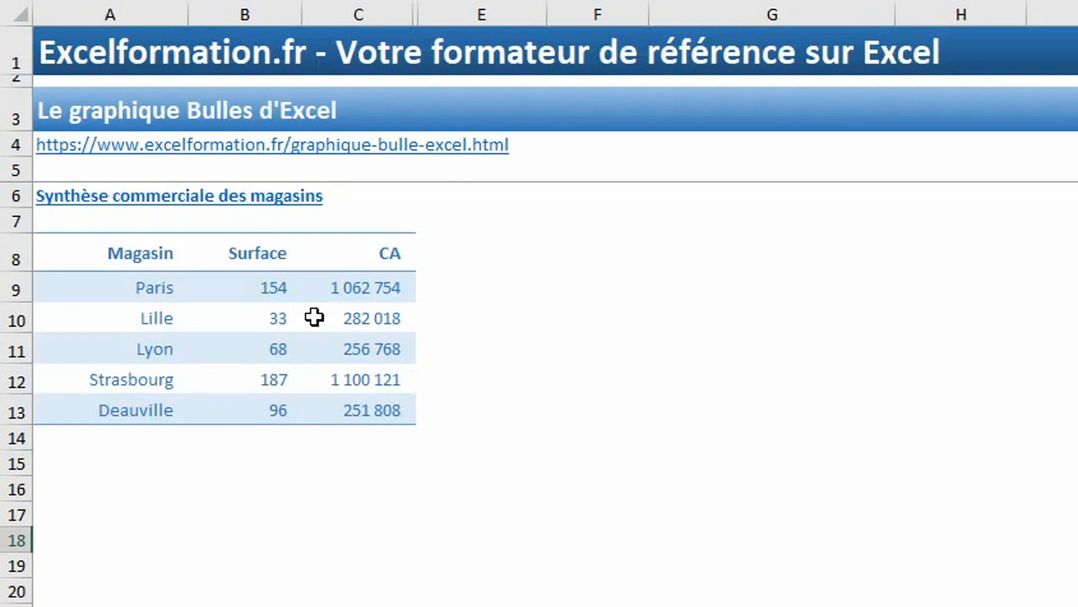
# Insert a scatter chart with markers only from the store table in A8:C13
pyautogui.moveTo(155, 254); pyautogui.dragTo(377, 411)
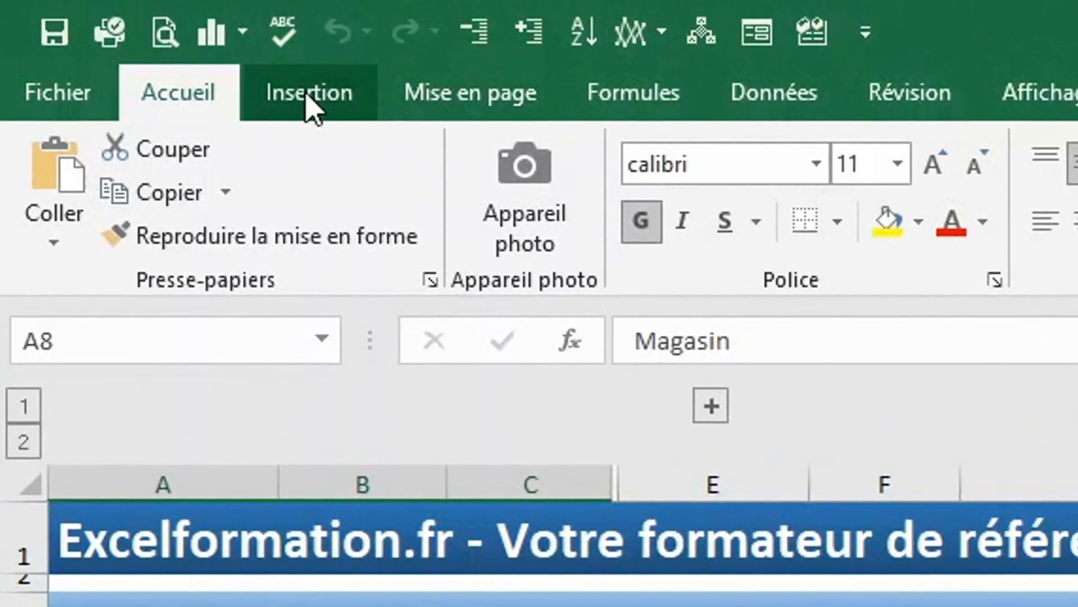
pyautogui.click(308, 94)
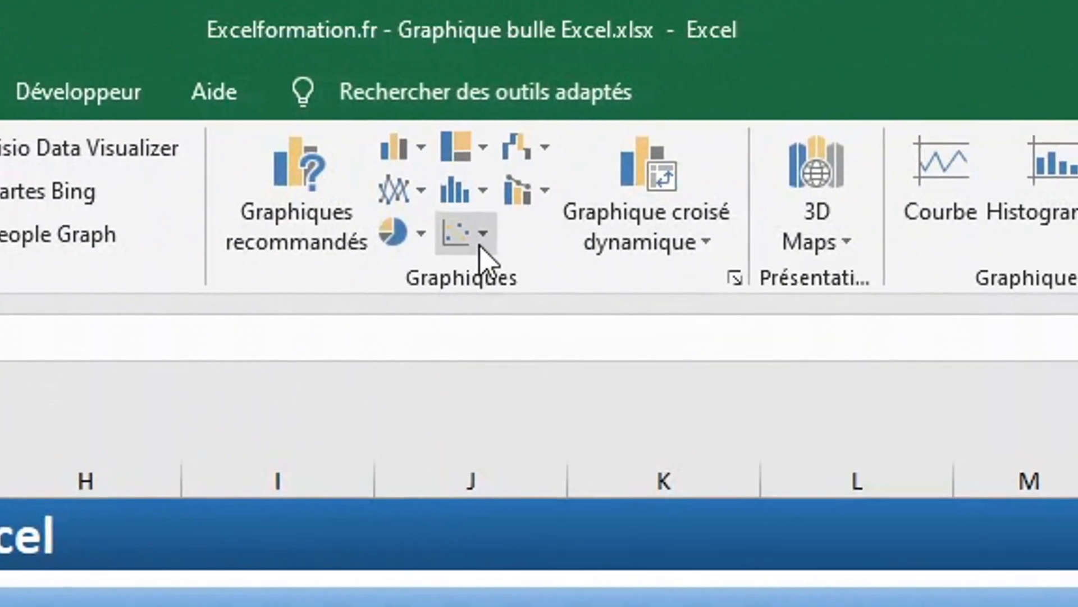
pyautogui.click(484, 244)
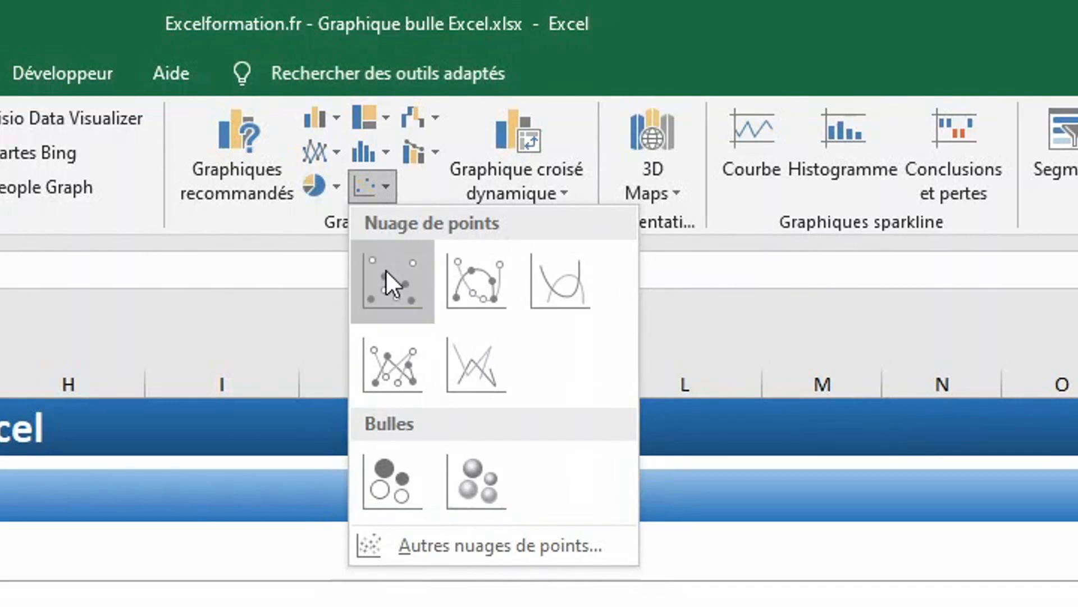
pyautogui.click(385, 269)
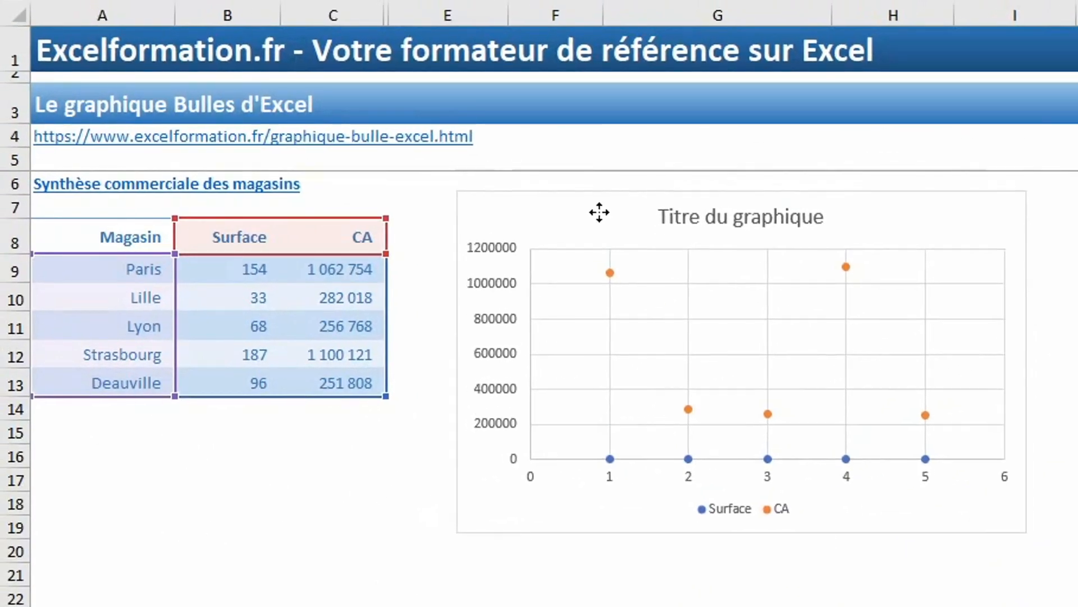
# Swap the rows and columns in the scatter chart's data source so each store becomes a series, keeping the chart uncovered
pyautogui.click(600, 212)
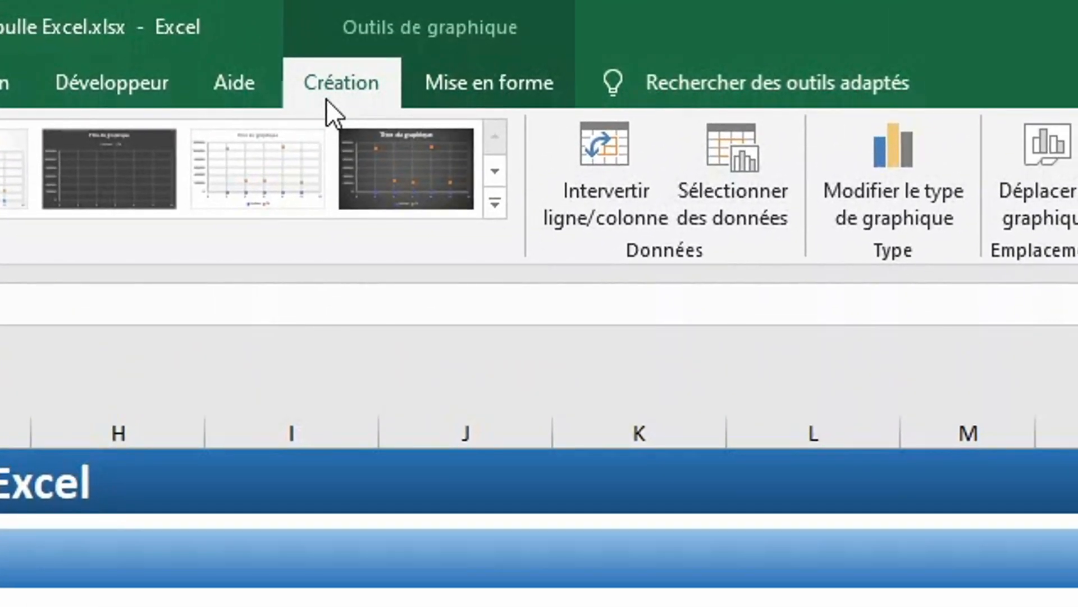
pyautogui.click(727, 150)
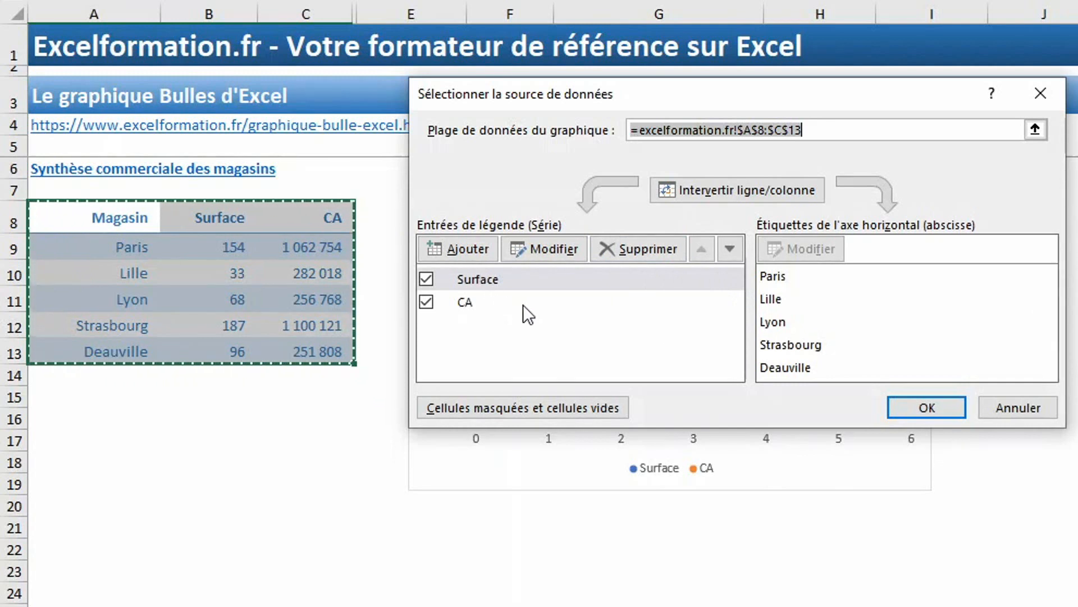
pyautogui.click(696, 196)
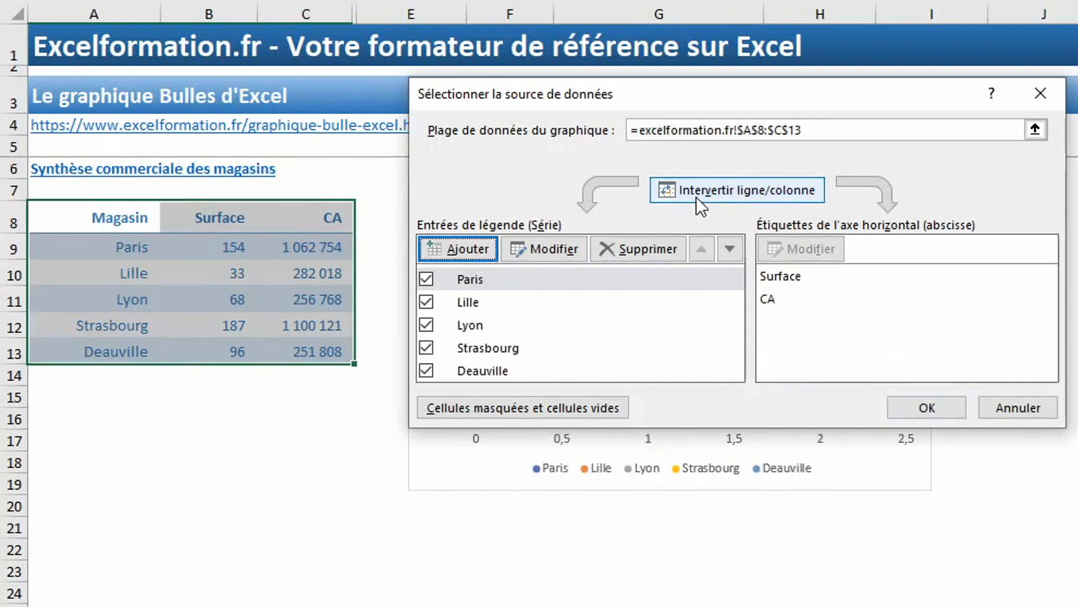
pyautogui.moveTo(662, 96); pyautogui.dragTo(1077, 141)
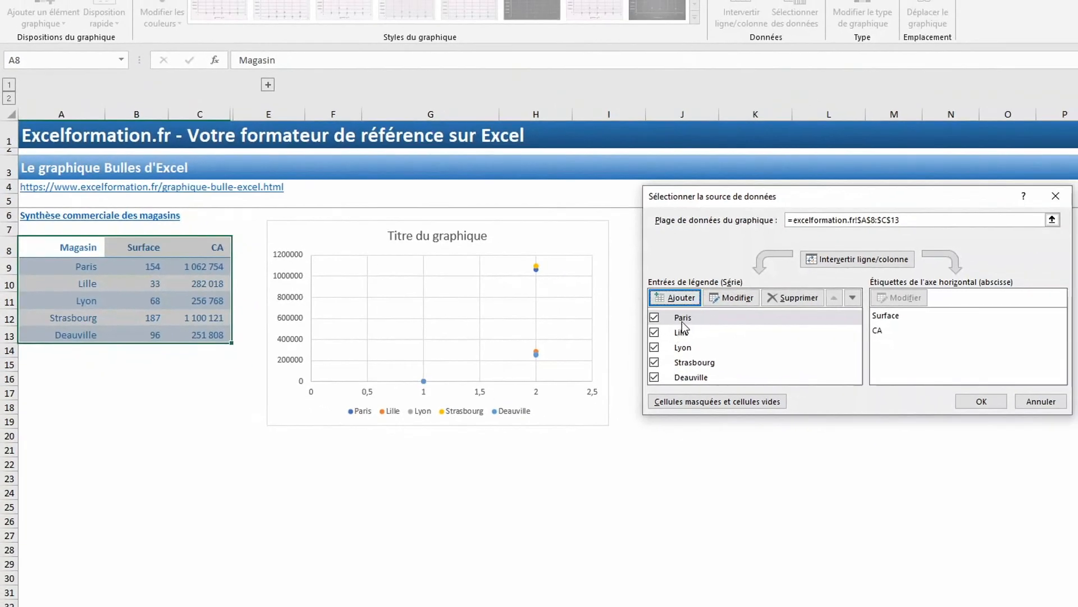
# Edit the Paris series to take its X value from B9 and its Y value from C9
pyautogui.click(683, 317)
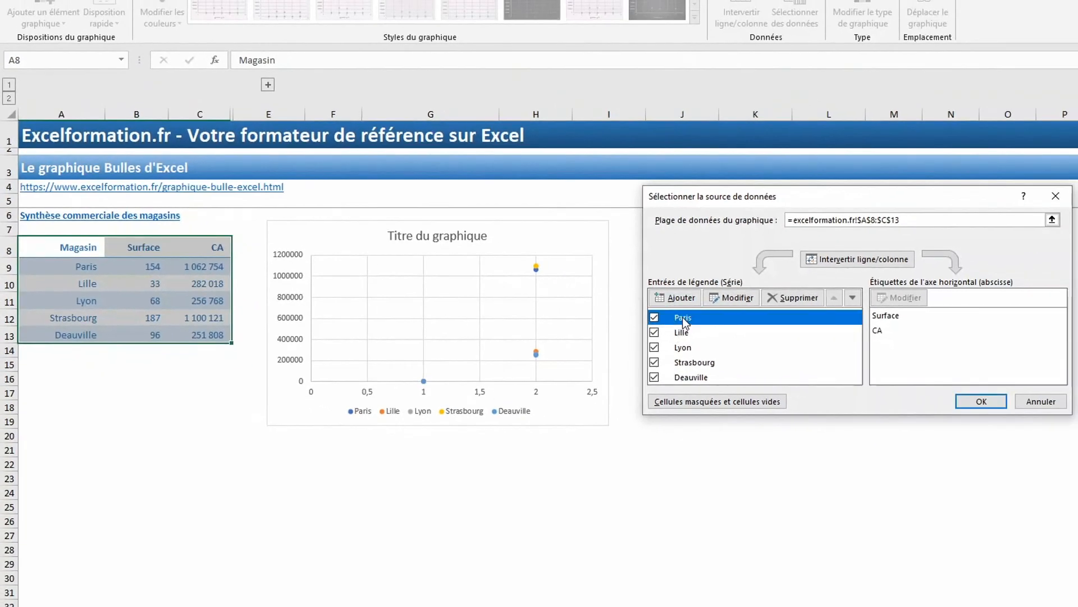
pyautogui.click(722, 300)
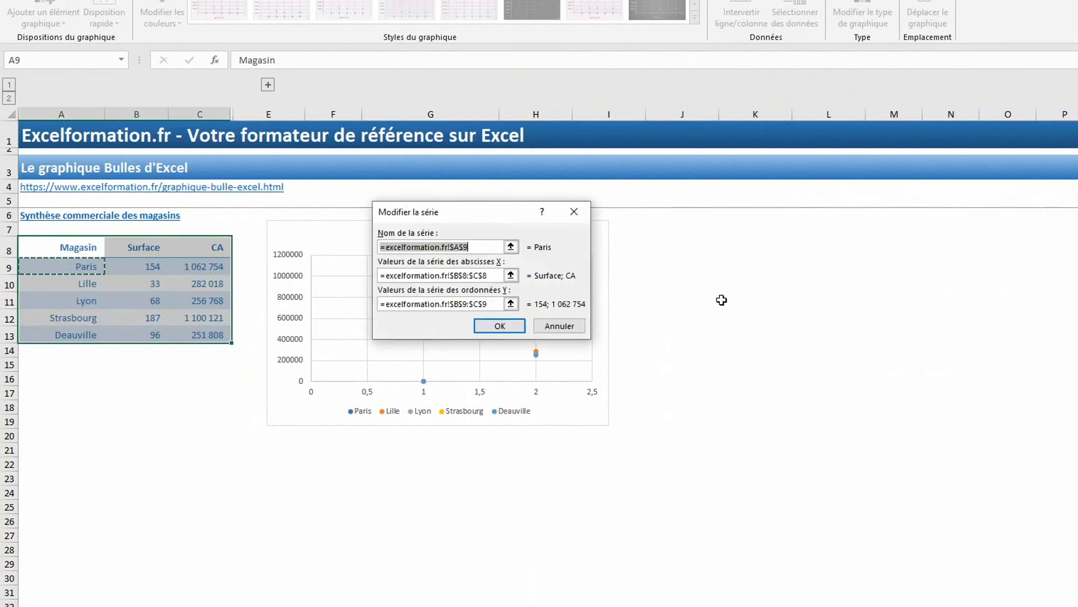
pyautogui.moveTo(487, 214); pyautogui.dragTo(761, 238)
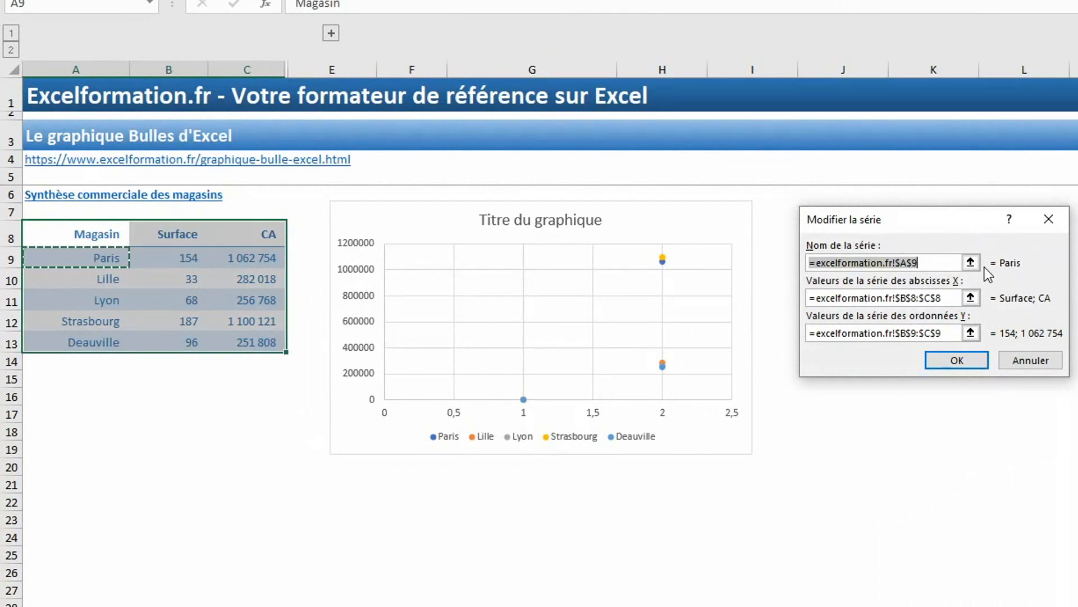
pyautogui.press('Tab')
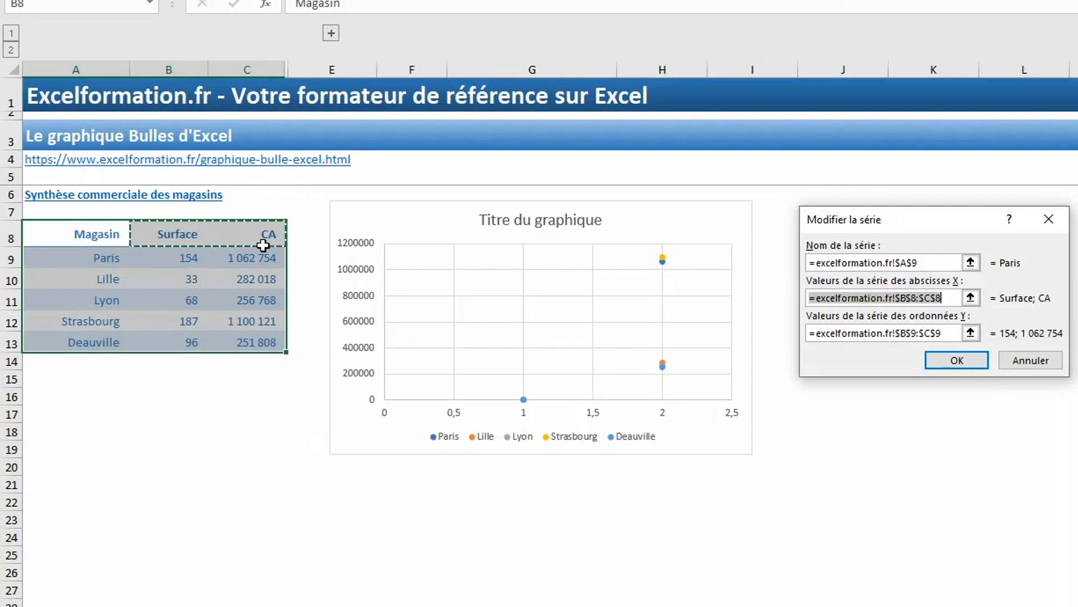
pyautogui.click(183, 256)
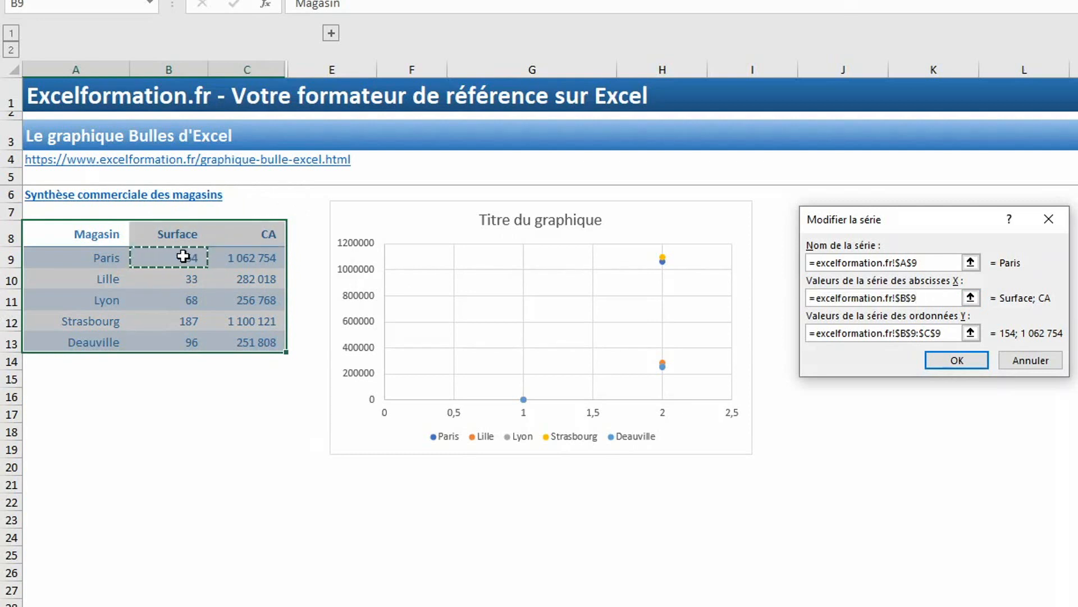
pyautogui.press('Tab')
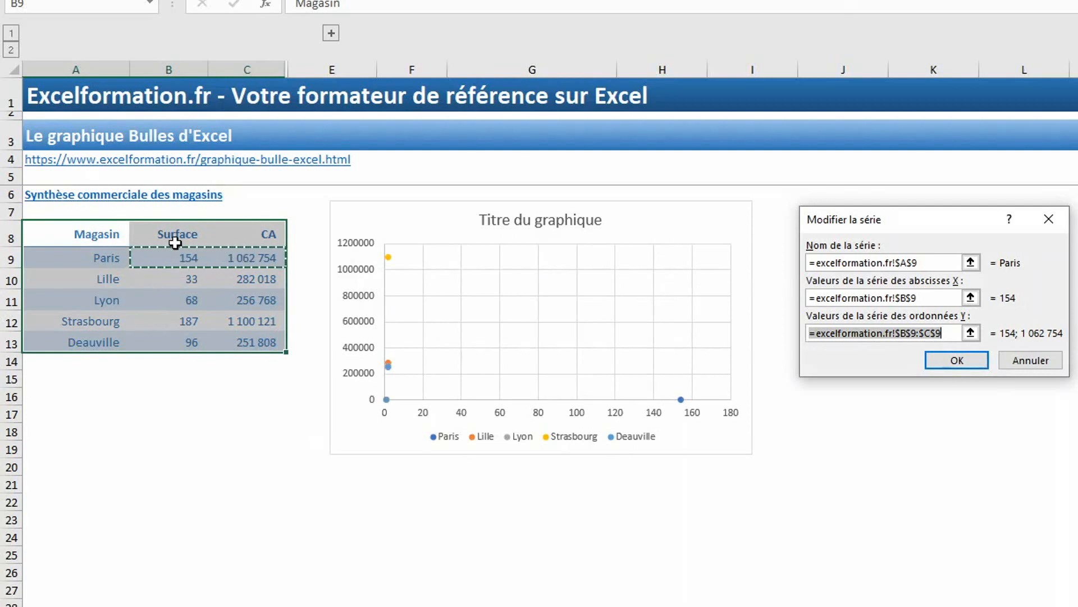
pyautogui.click(273, 249)
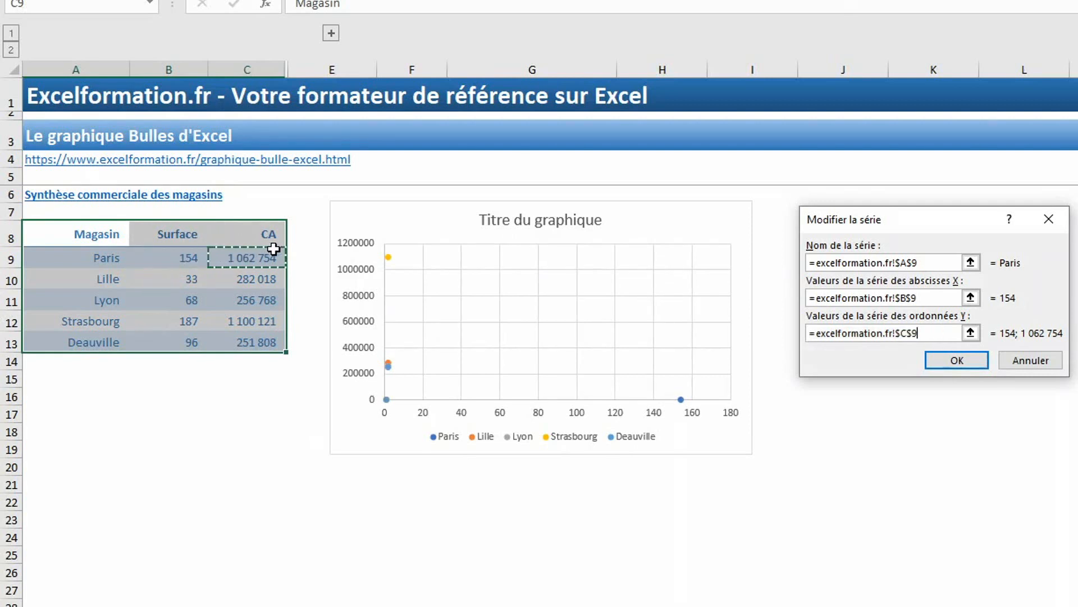
pyautogui.click(938, 364)
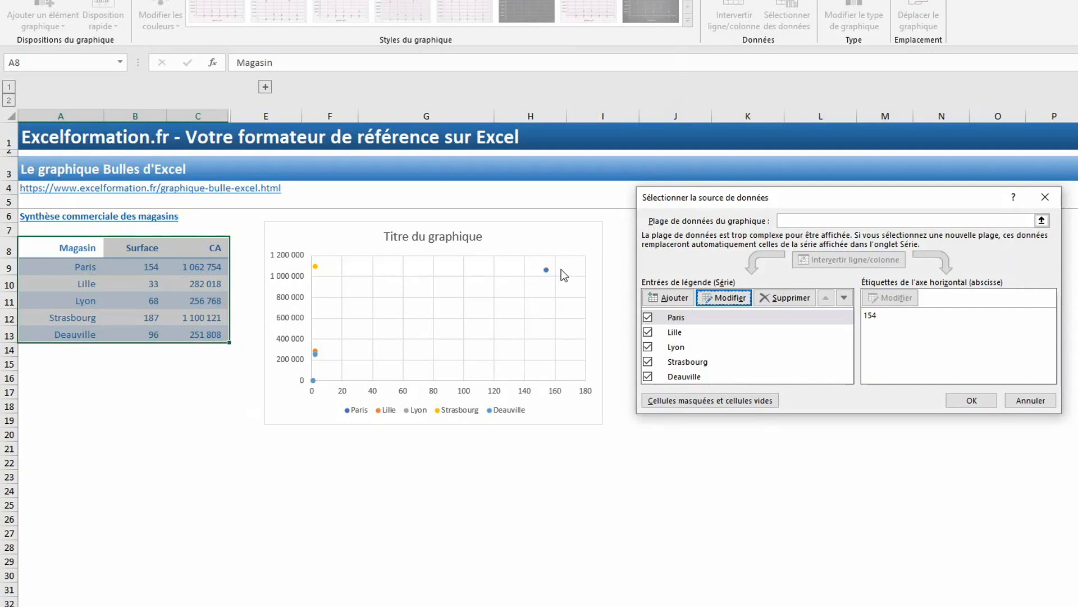
# Edit the Lille series to take its X value from B10 and its Y value from C10
pyautogui.click(678, 333)
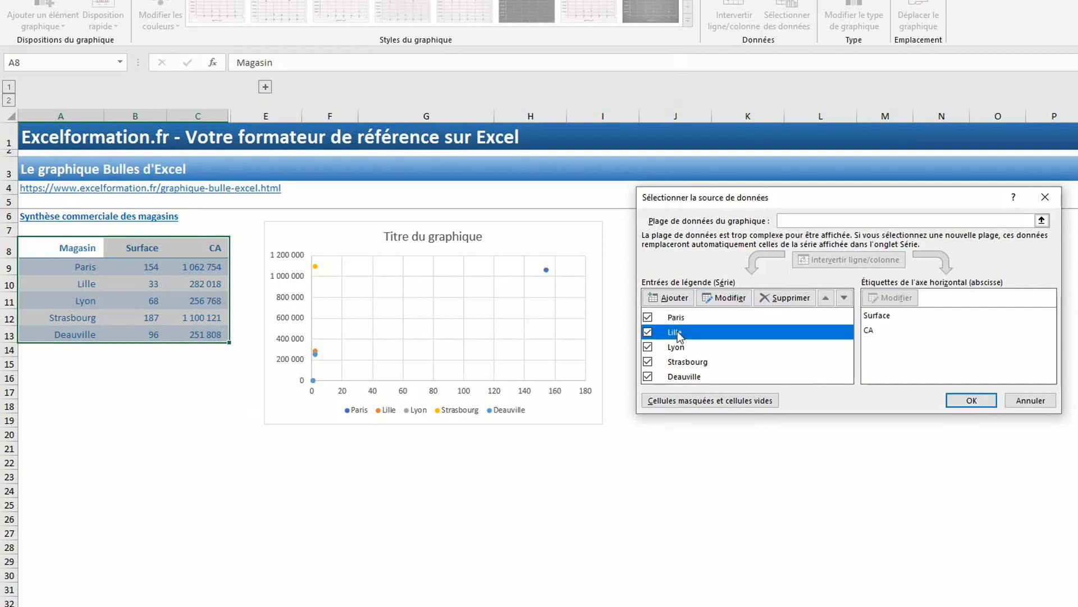
pyautogui.click(727, 299)
pyautogui.press('Tab')
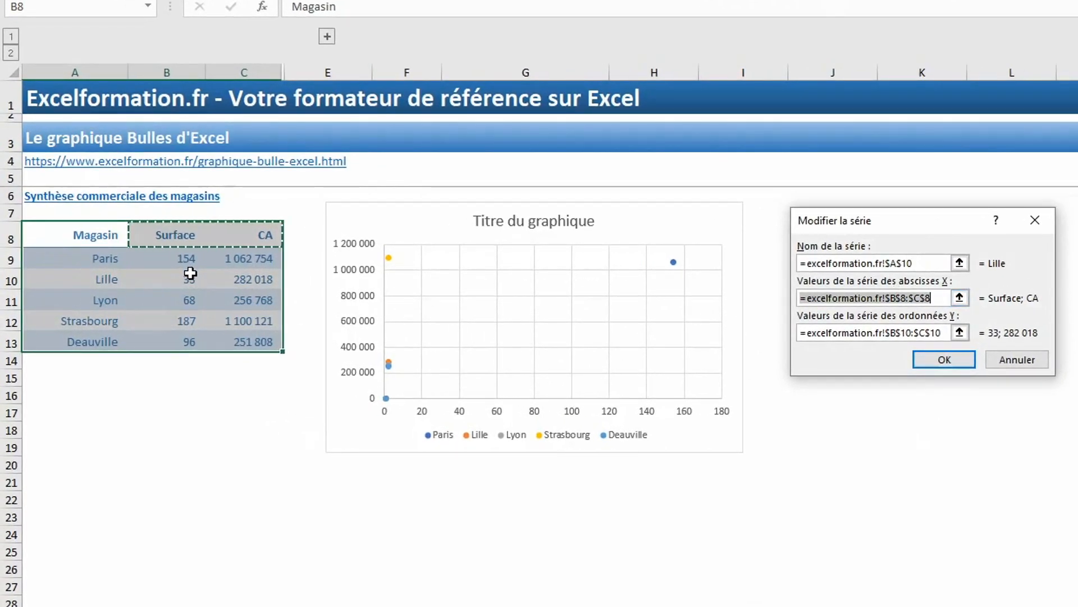
pyautogui.click(190, 273)
pyautogui.press('Tab')
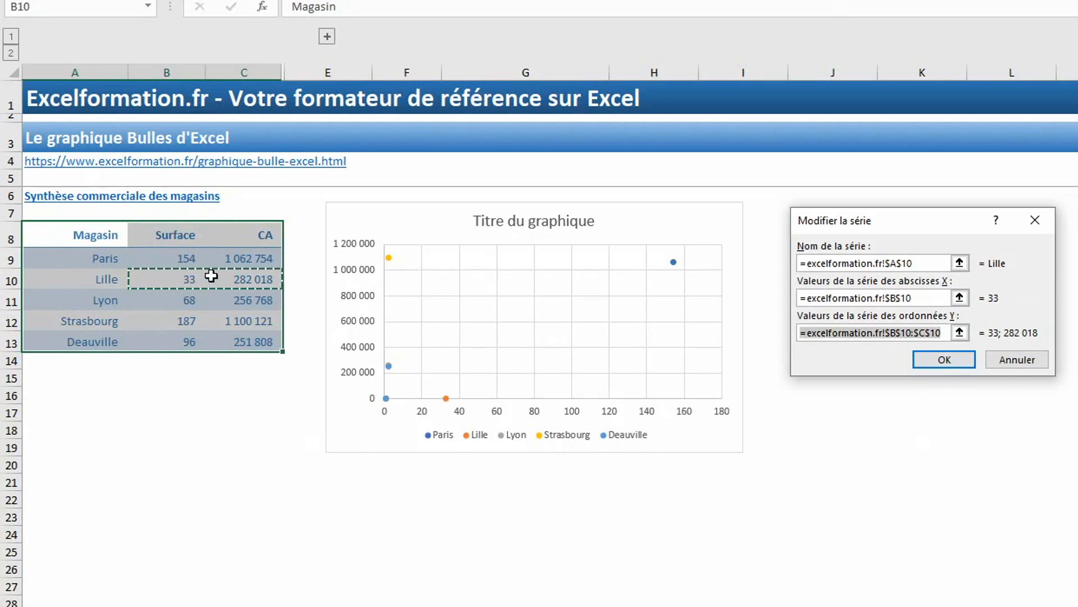
pyautogui.click(240, 275)
pyautogui.press('Return')
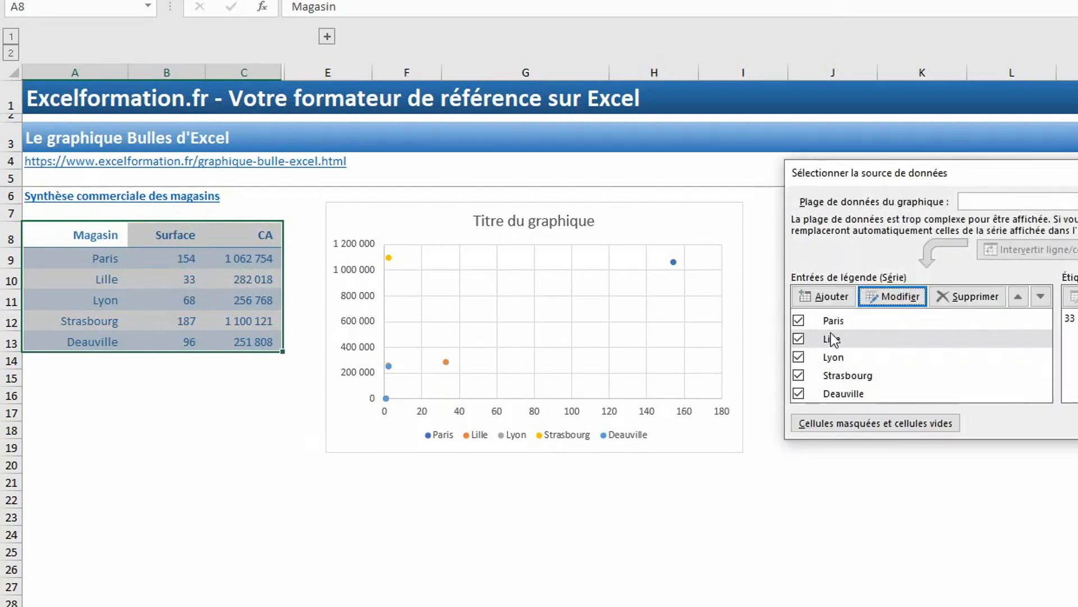
# Edit the Lyon, Strasbourg and Deauville series to use each store's Surface as X and CA as Y, and accept the data source
pyautogui.click(832, 360)
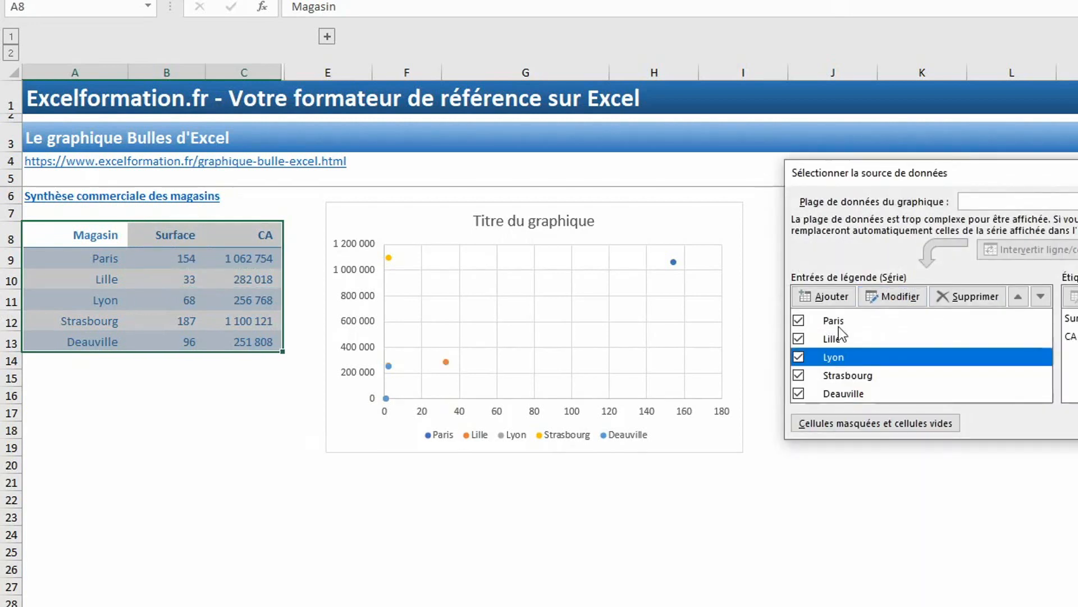
pyautogui.click(893, 297)
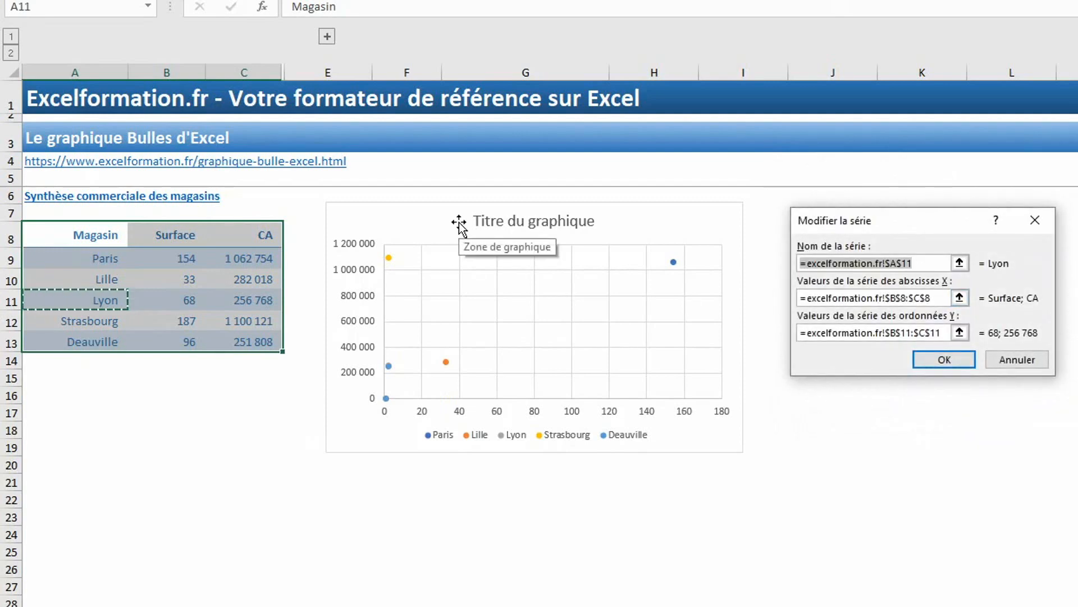
pyautogui.click(943, 360)
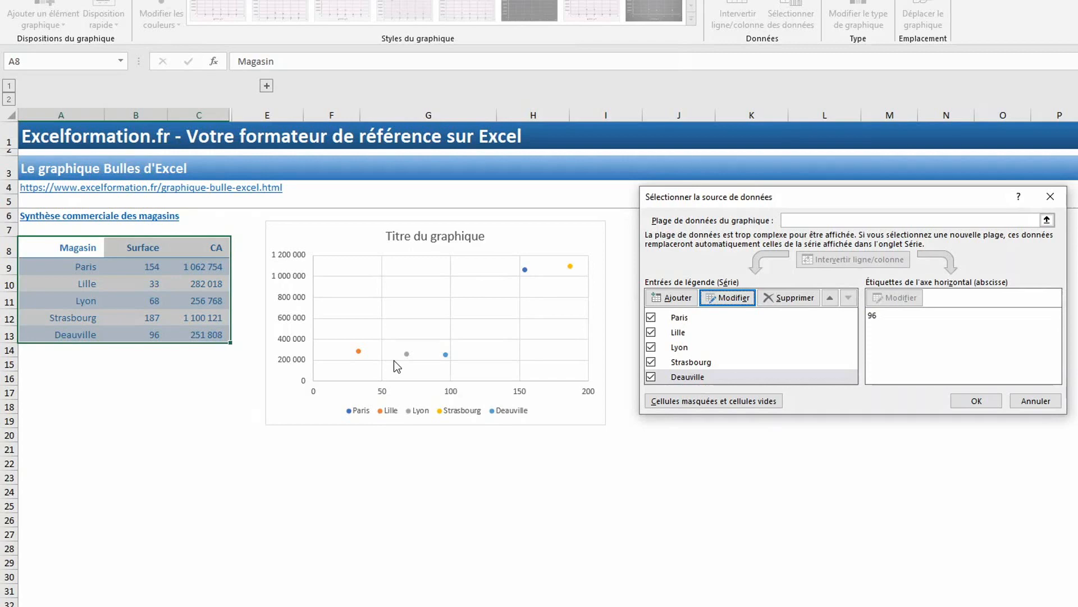
pyautogui.press('Return')
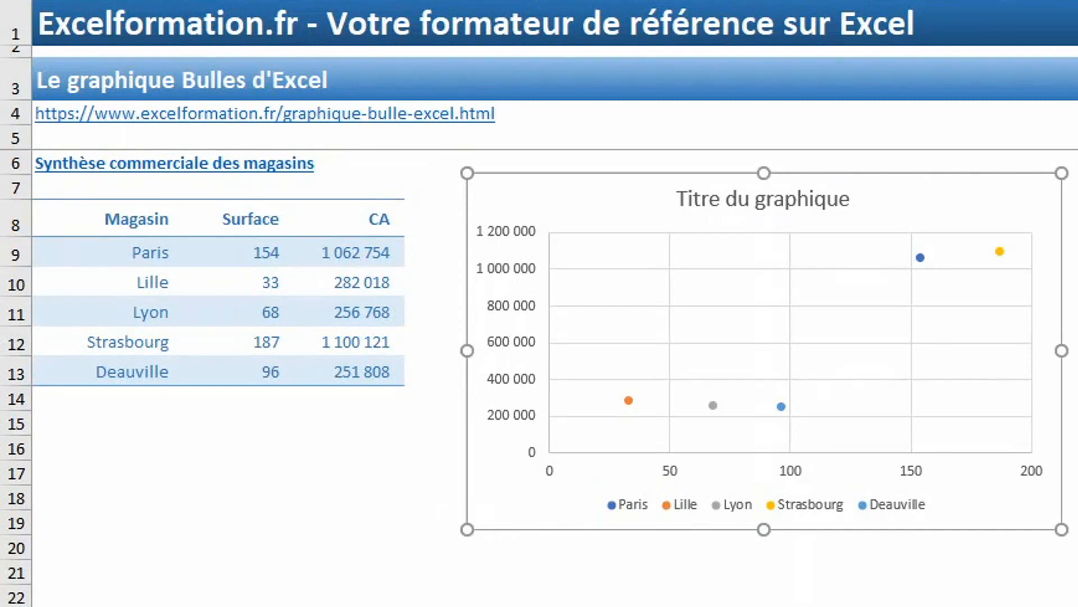
# Replace the chart title with "Répartition des ventes par magasin"
pyautogui.click(788, 198)
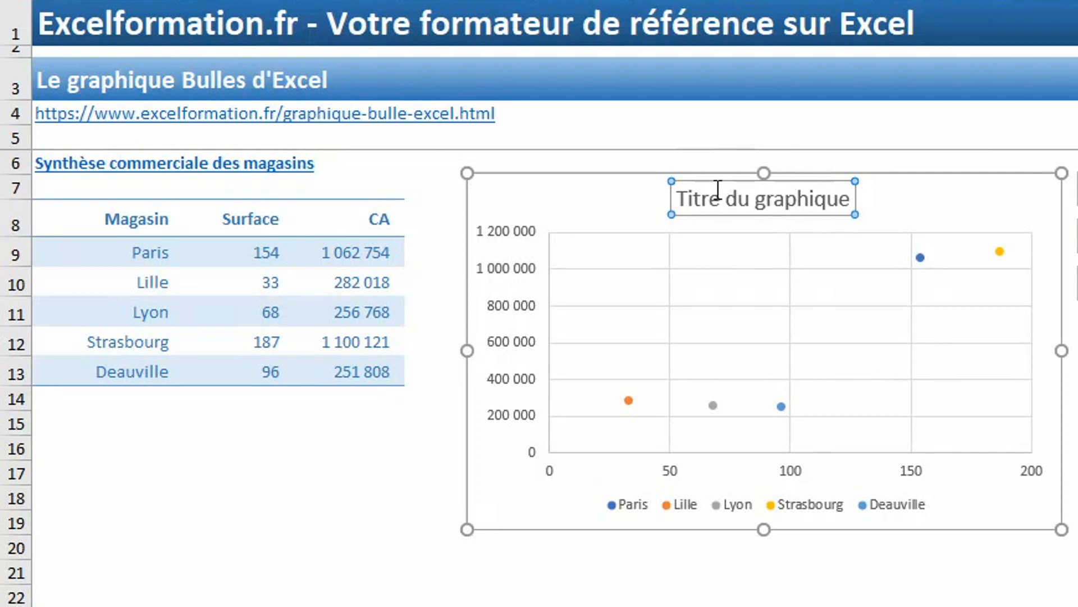
pyautogui.moveTo(669, 200); pyautogui.dragTo(865, 199)
pyautogui.write('Répartitio')
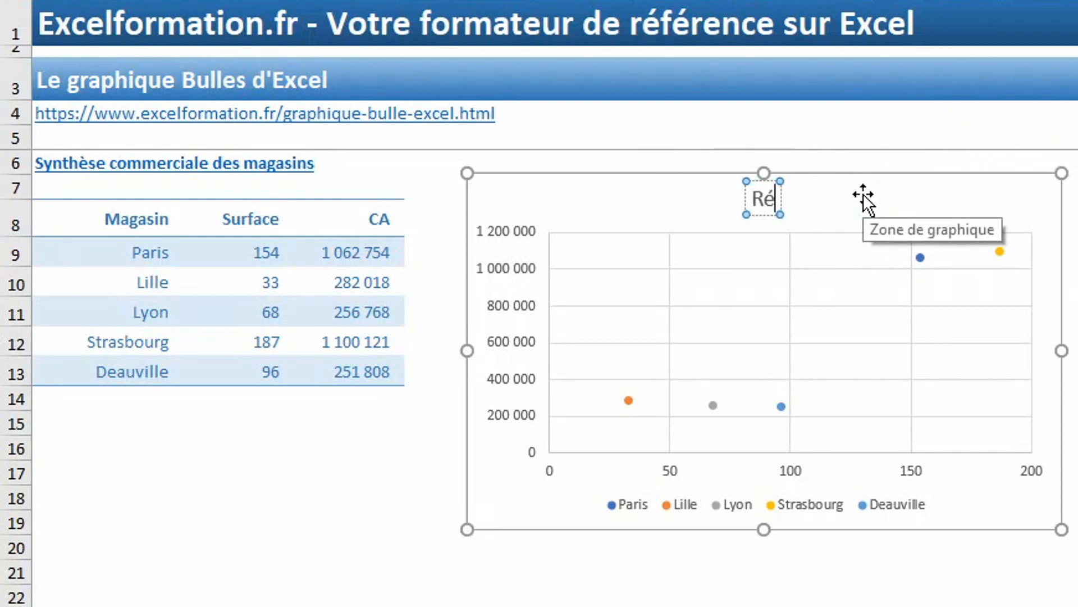
pyautogui.write('n des ventes par magasin')
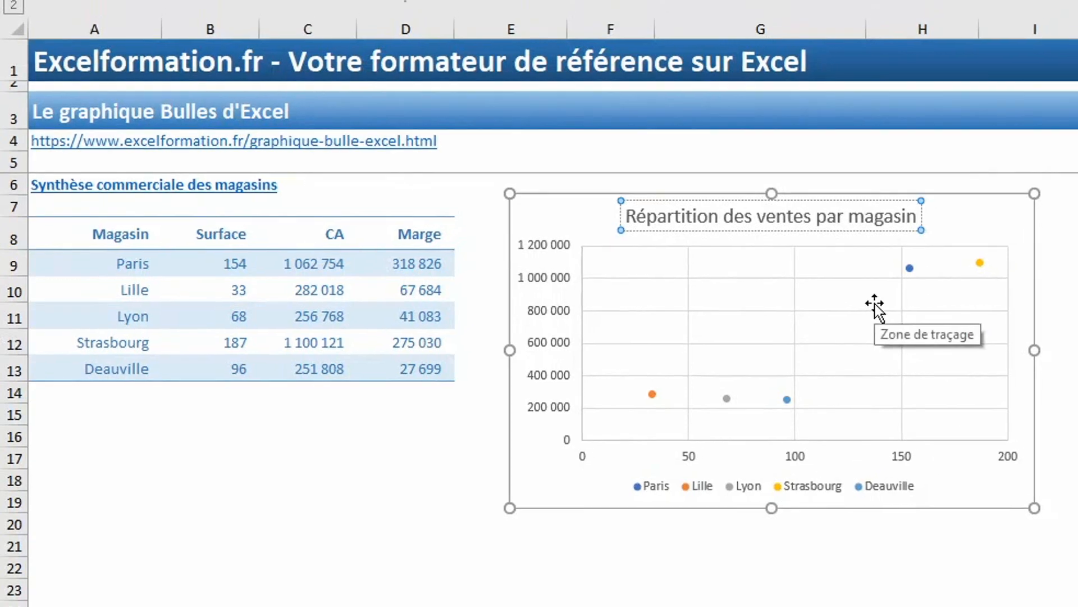
pyautogui.press('Escape')
pyautogui.press('Escape')
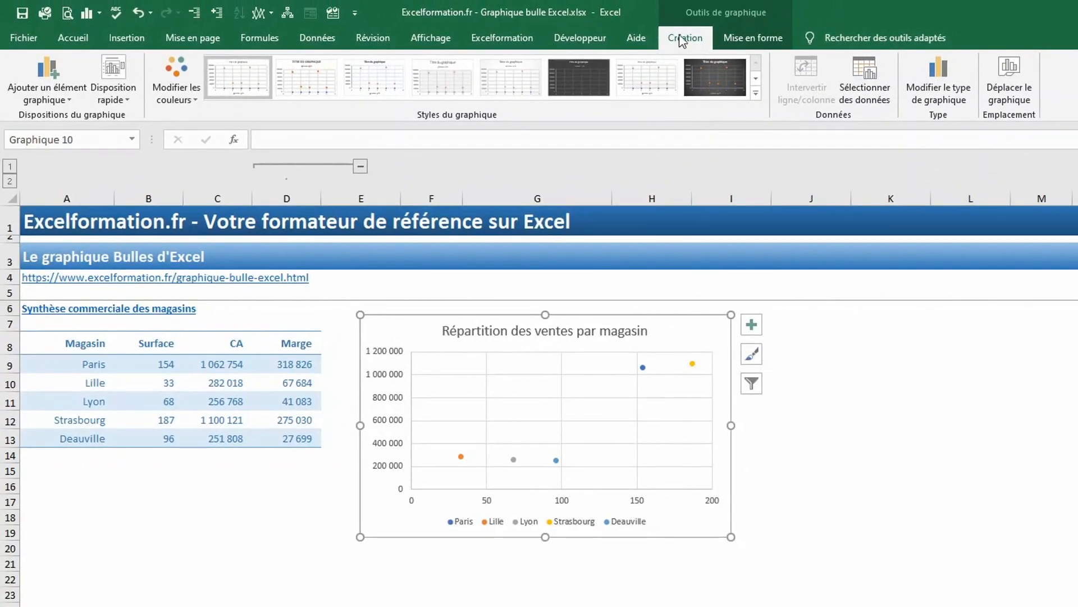
# Change the chart type to the flat Bulles chart after previewing the Bulles en 3D variant
pyautogui.click(932, 91)
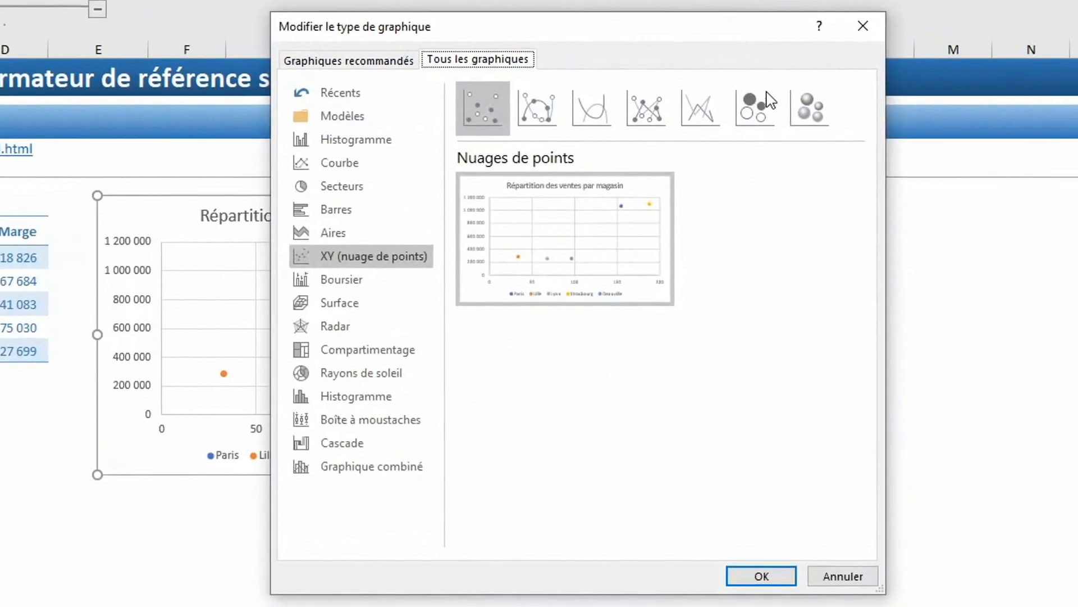
pyautogui.click(762, 118)
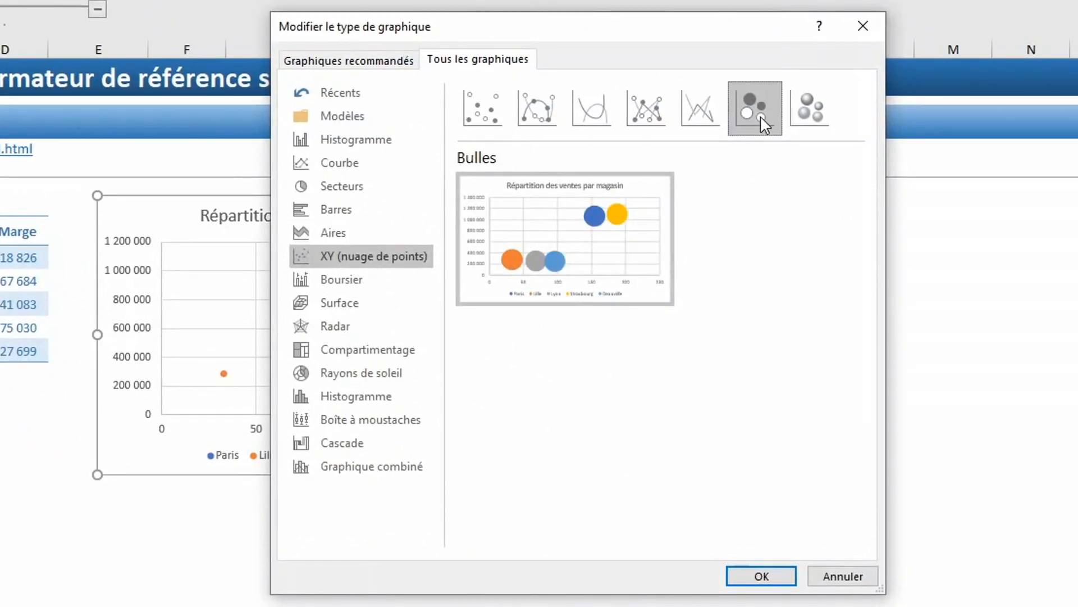
pyautogui.click(810, 115)
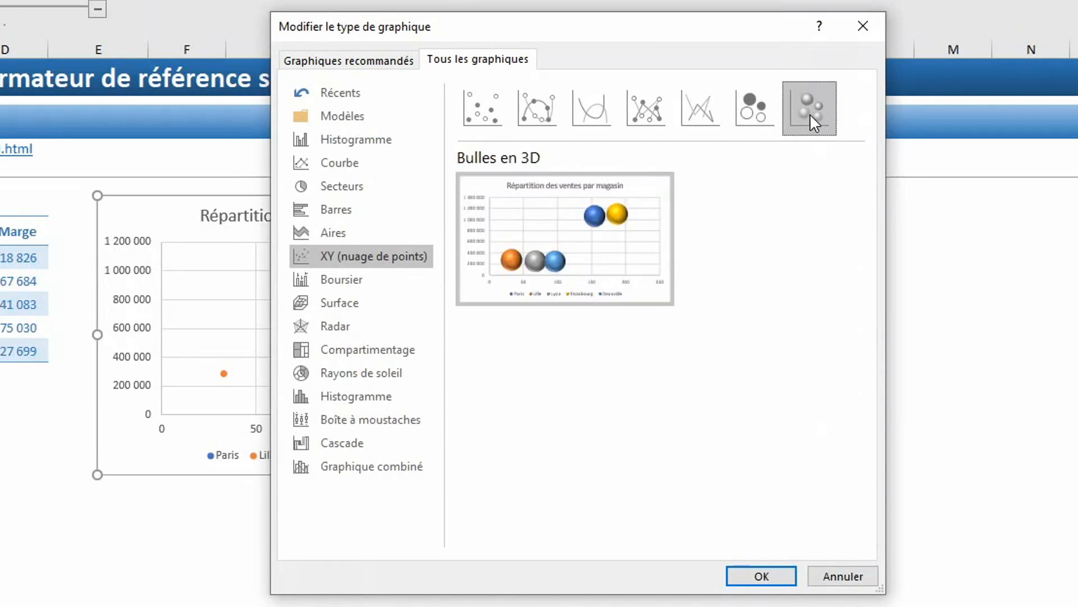
pyautogui.click(757, 119)
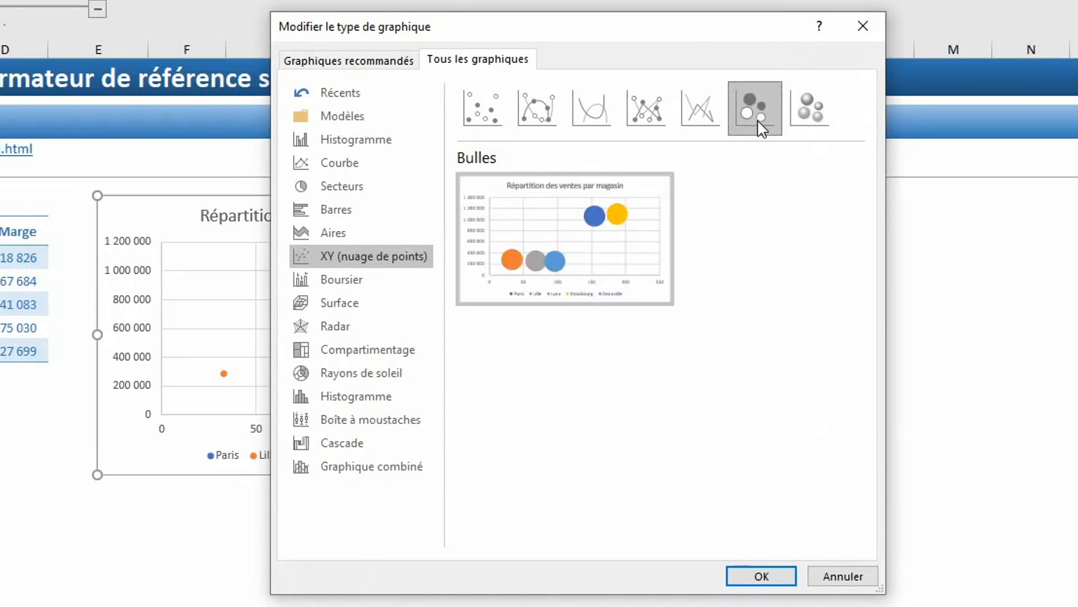
pyautogui.click(765, 577)
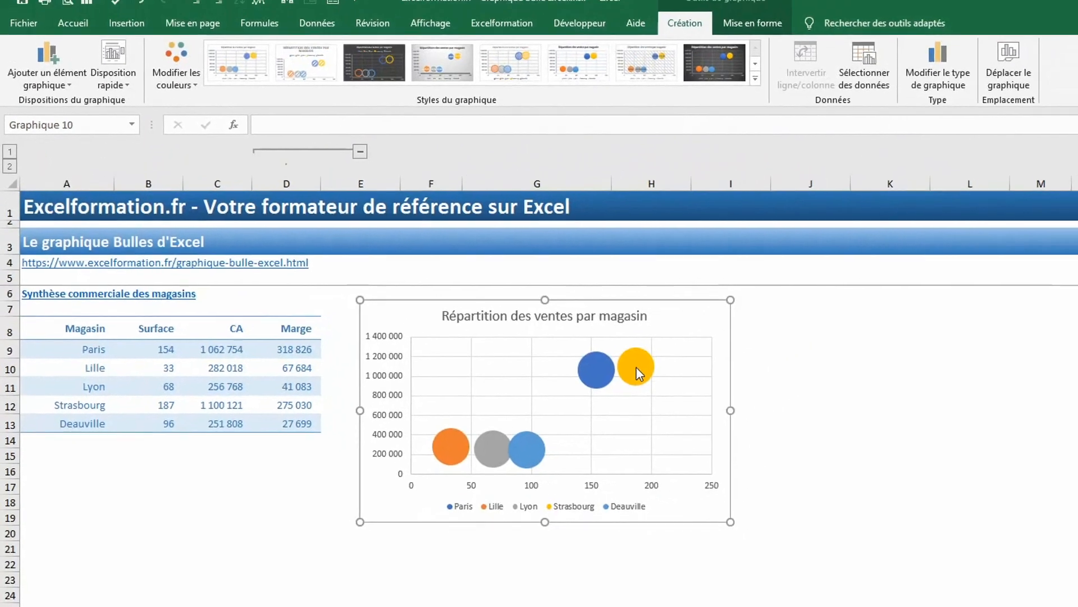
# Edit the Paris series in the chart's data source to take its bubble size from D9
pyautogui.moveTo(892, 272)
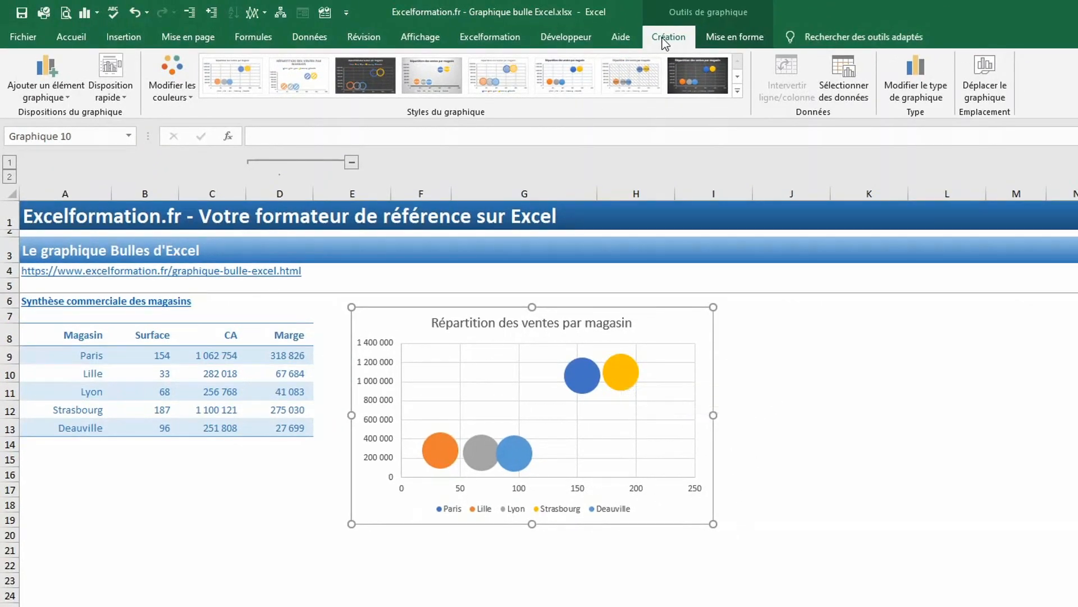
pyautogui.click(841, 79)
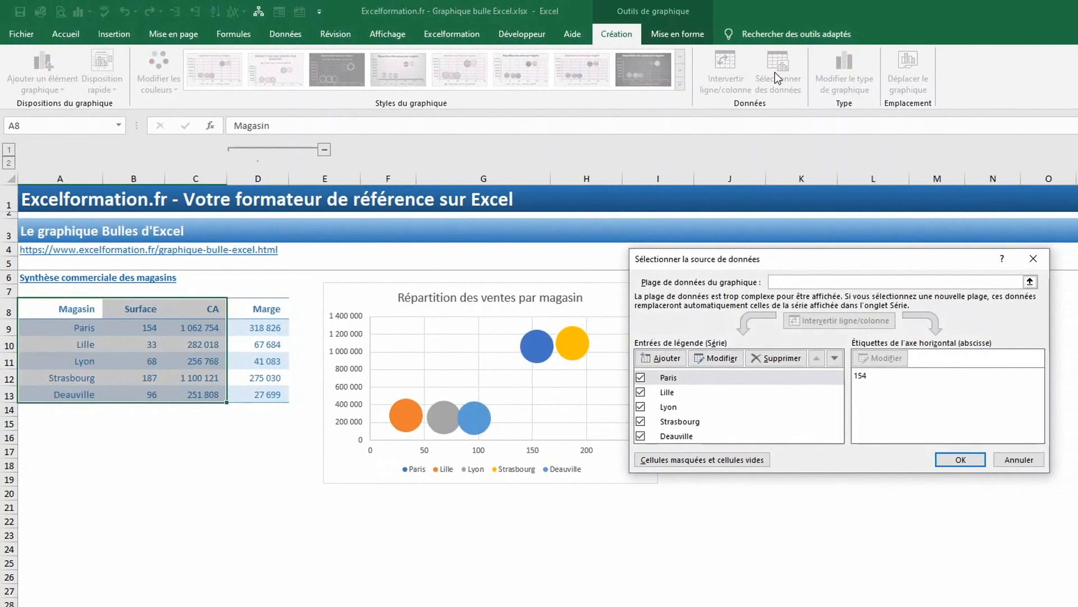
pyautogui.click(684, 377)
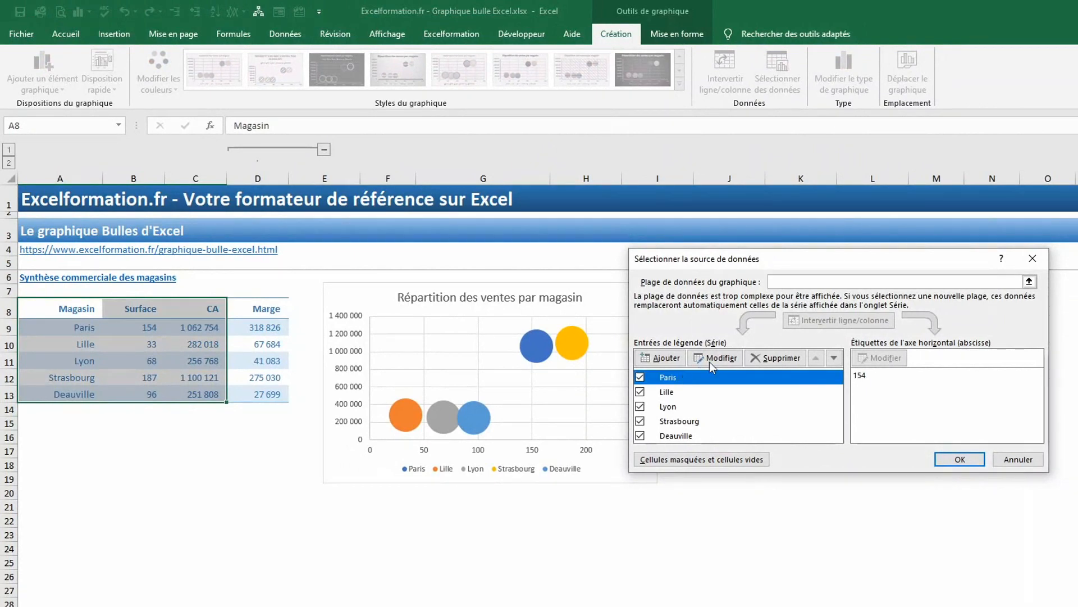
pyautogui.click(719, 358)
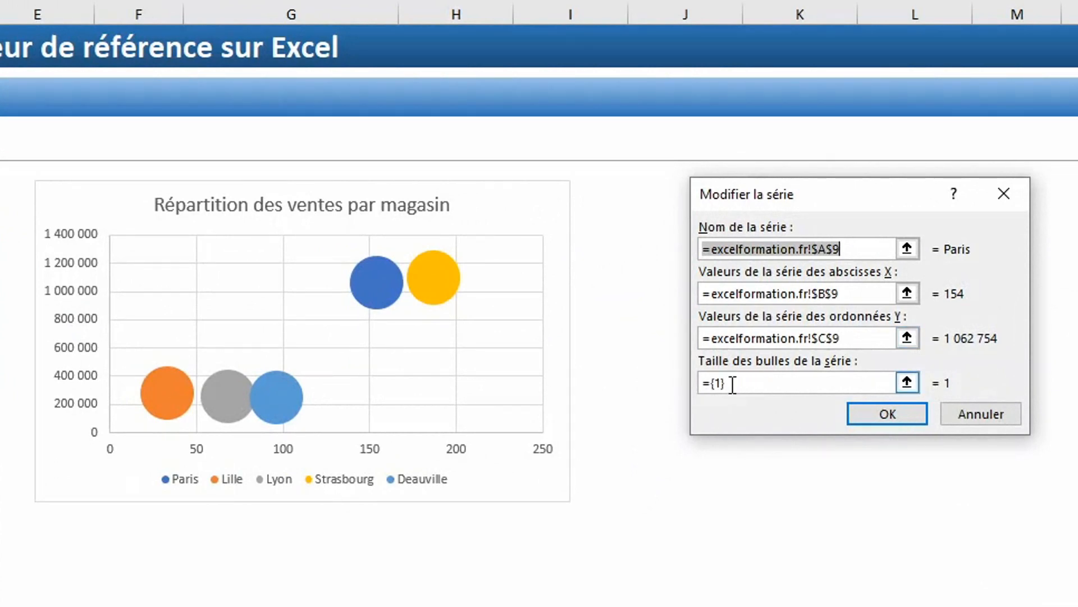
pyautogui.press('Tab')
pyautogui.press('Tab')
pyautogui.press('Tab')
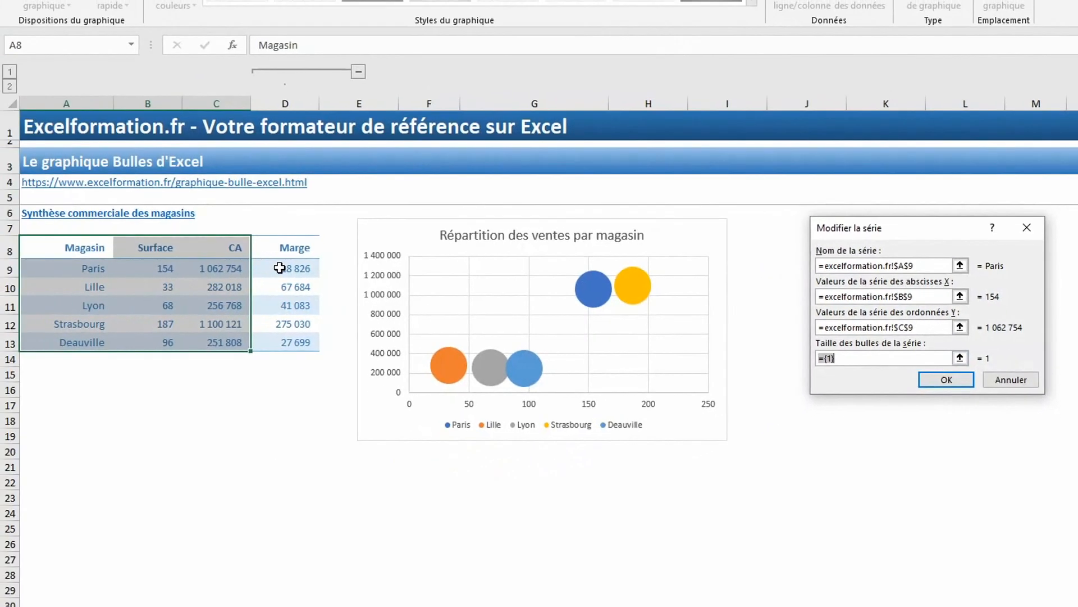
pyautogui.click(279, 268)
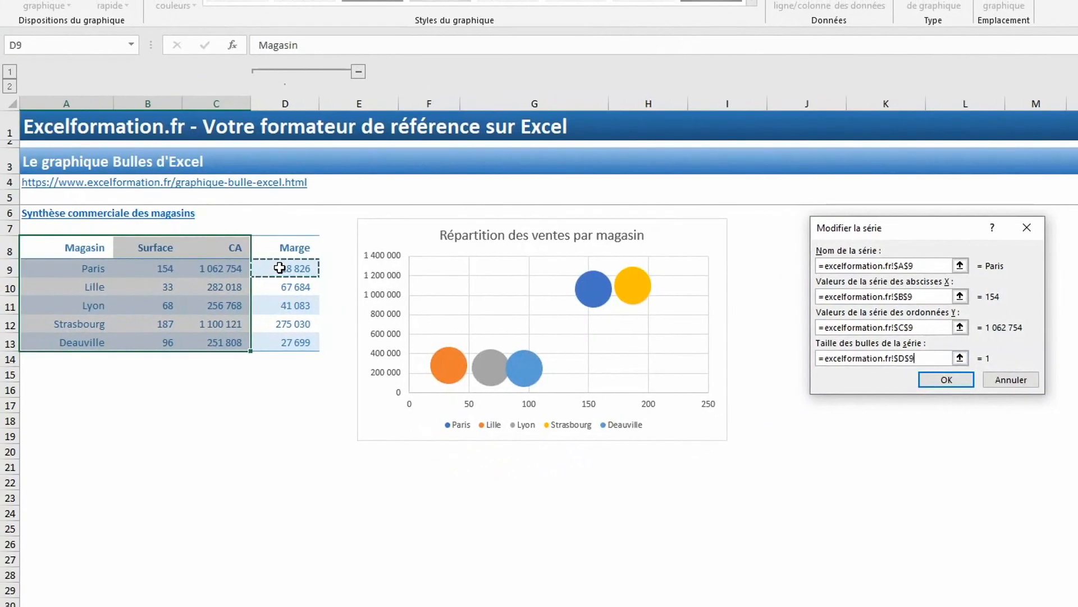
pyautogui.click(947, 380)
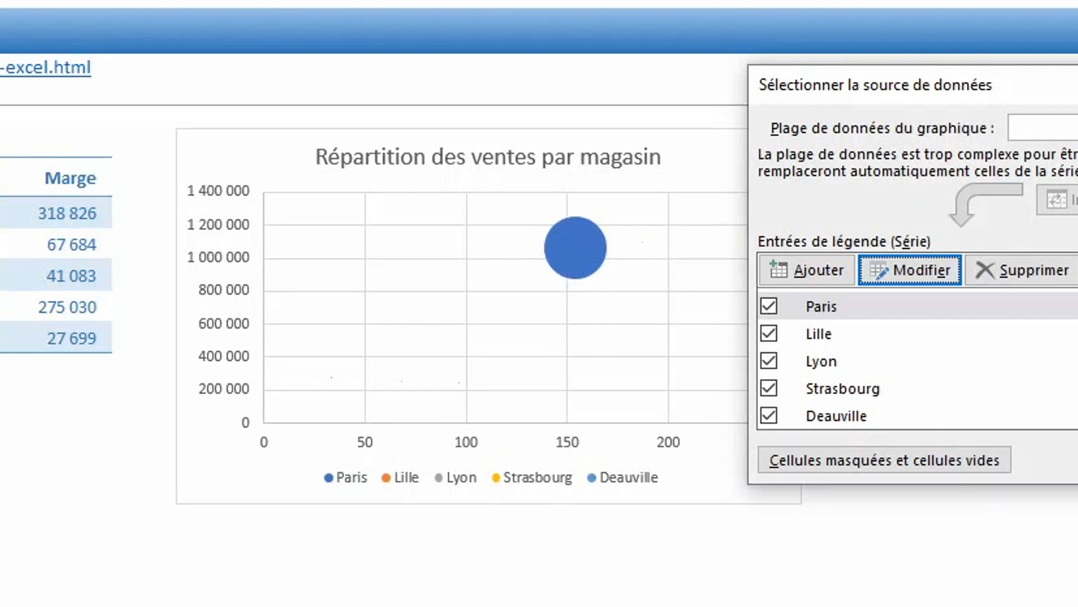
# Edit the Lille and Lyon series so each bubble size comes from the store's Marge cell, D10 for Lille
pyautogui.click(824, 332)
pyautogui.click(925, 270)
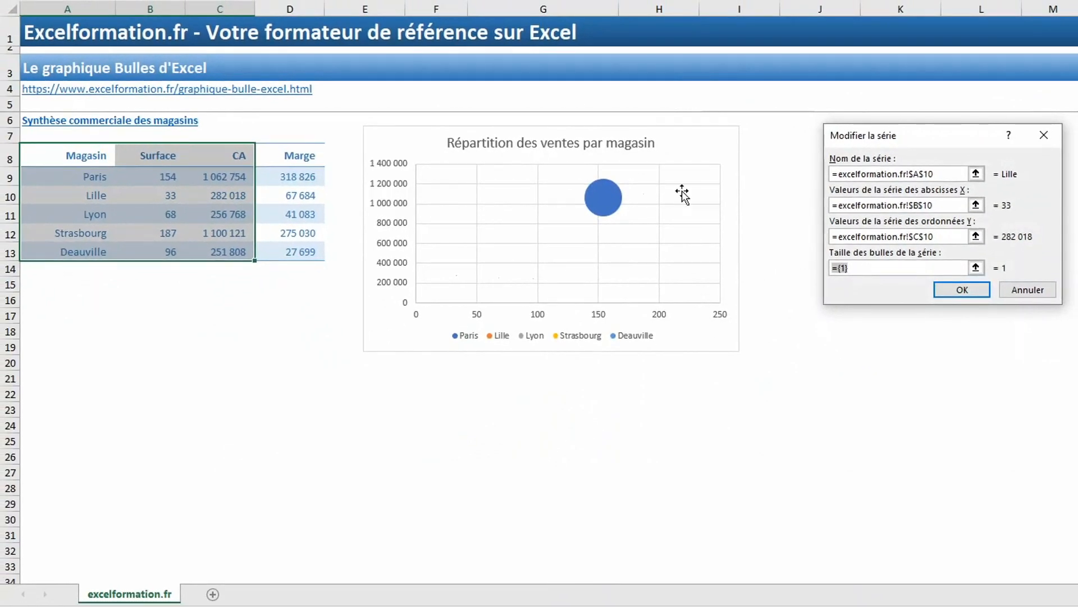
pyautogui.click(310, 200)
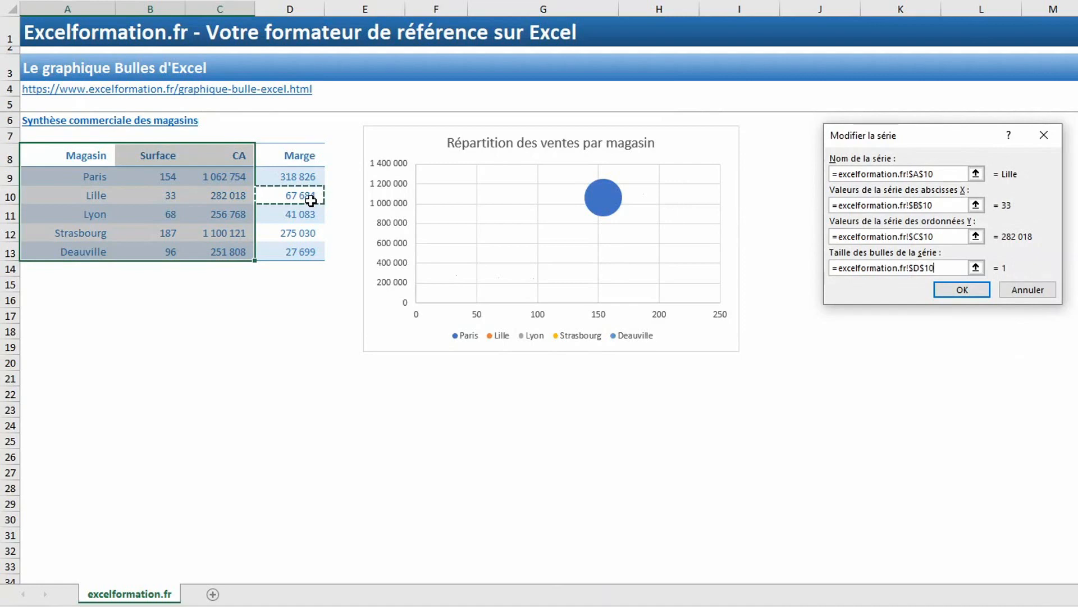
pyautogui.click(964, 290)
pyautogui.click(754, 269)
pyautogui.click(804, 211)
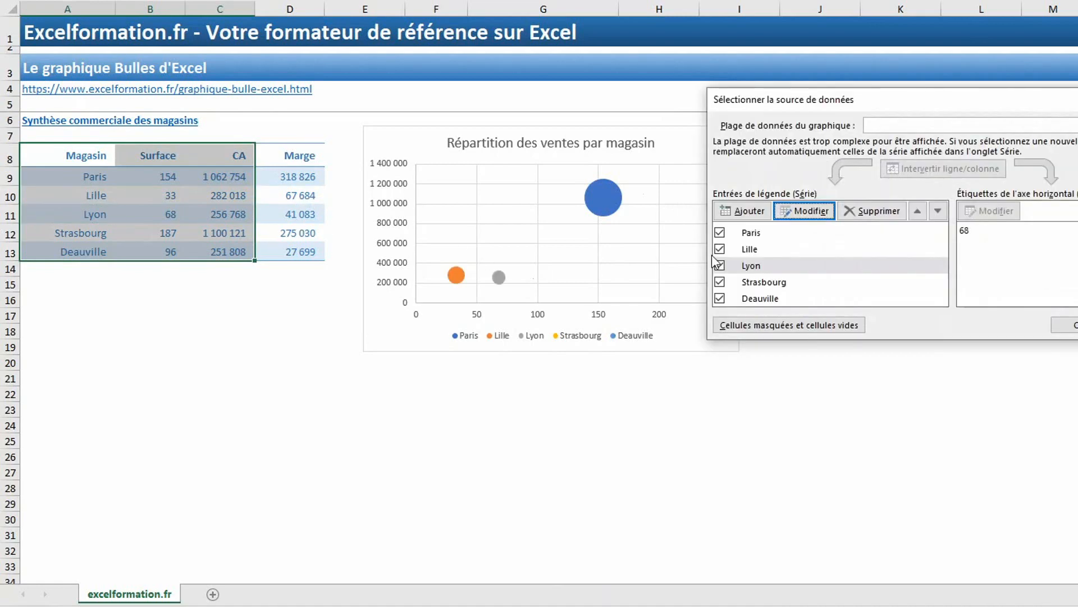
# Edit the Strasbourg series to take its bubble size from its Marge cell, D12
pyautogui.click(766, 282)
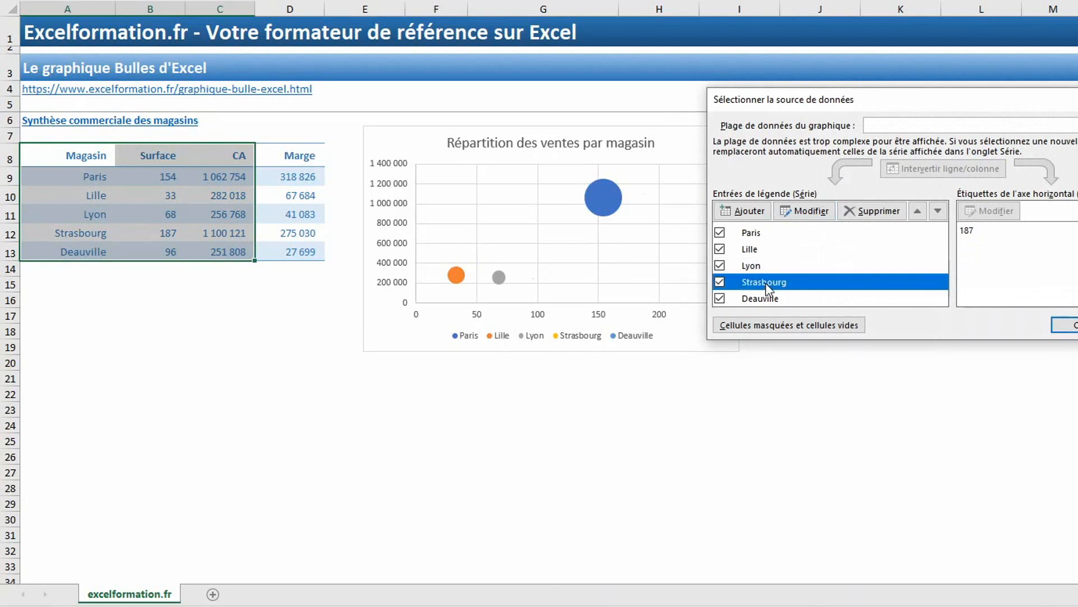
pyautogui.click(810, 212)
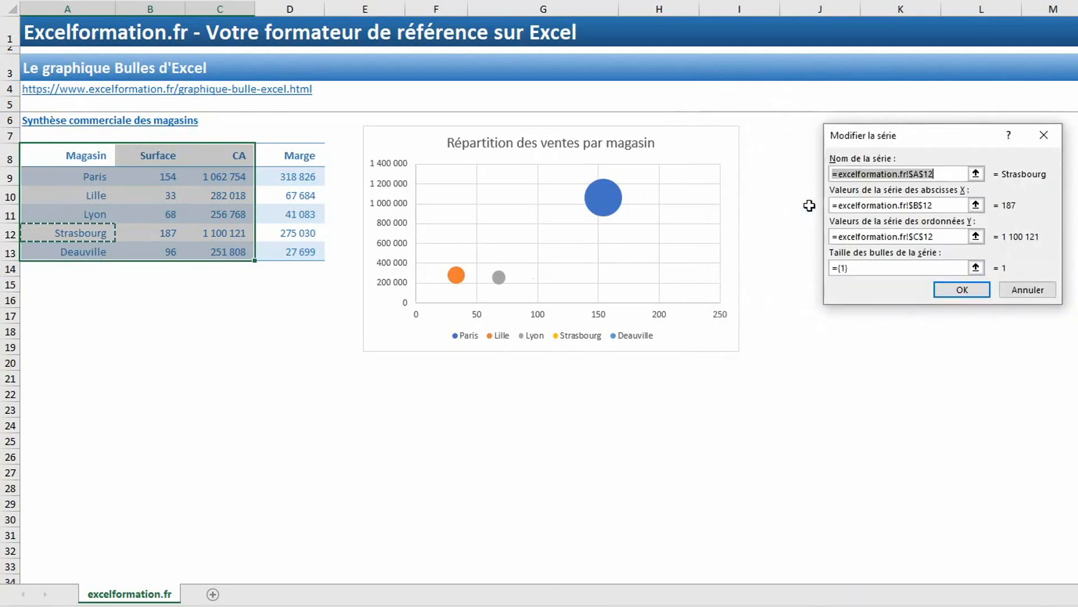
pyautogui.press('Tab')
pyautogui.press('Tab')
pyautogui.press('Tab')
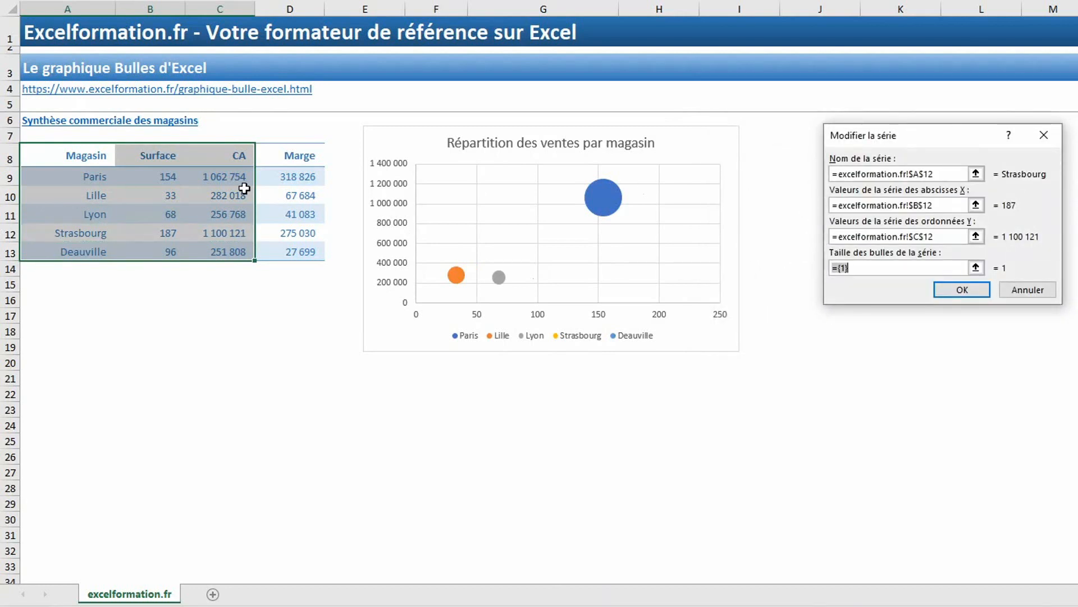
pyautogui.click(298, 234)
pyautogui.press('Return')
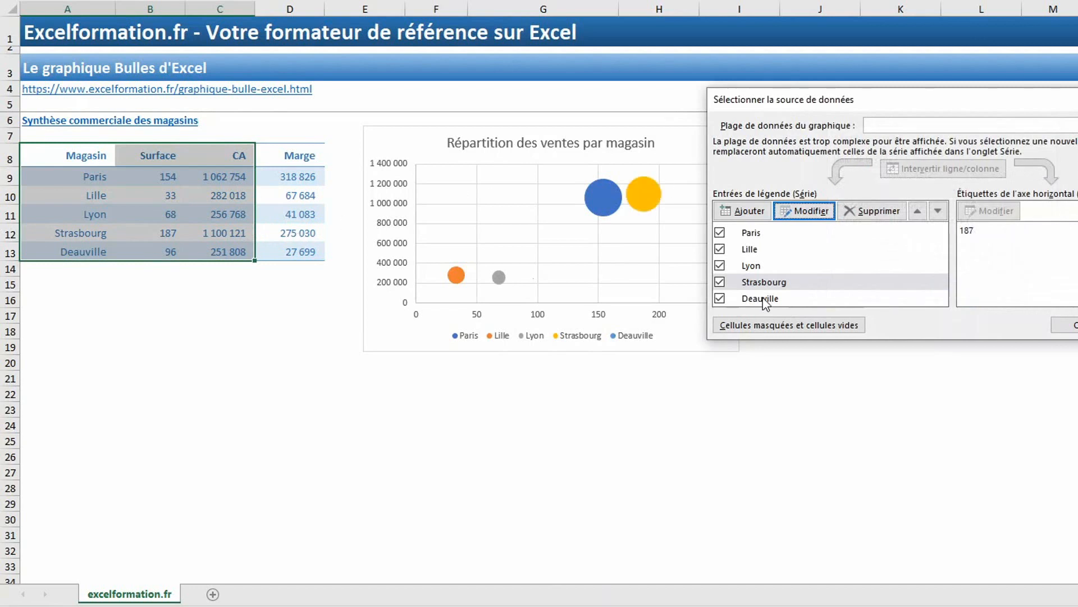
# Edit the Deauville series to take its bubble size from its Marge cell, D13, and accept the data source
pyautogui.click(765, 299)
pyautogui.click(811, 211)
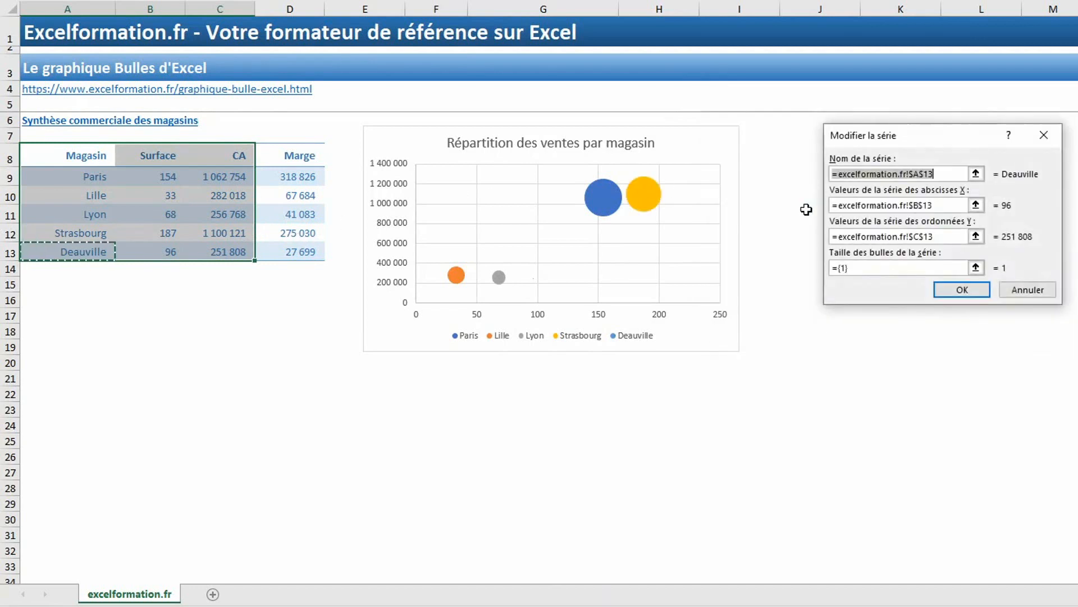
pyautogui.press('Tab')
pyautogui.press('Tab')
pyautogui.press('Tab')
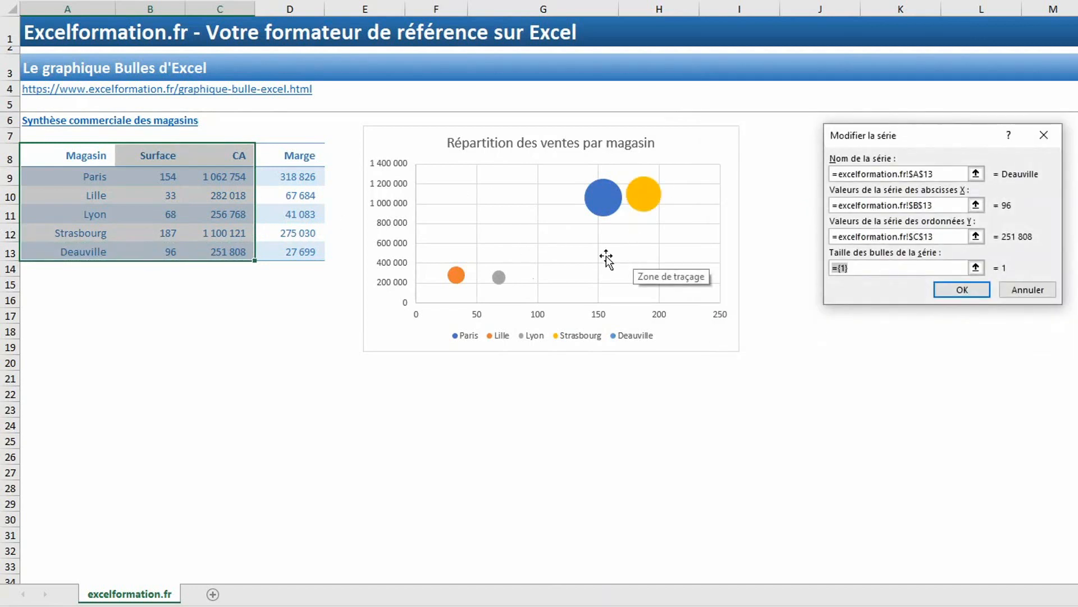
pyautogui.click(288, 251)
pyautogui.press('Return')
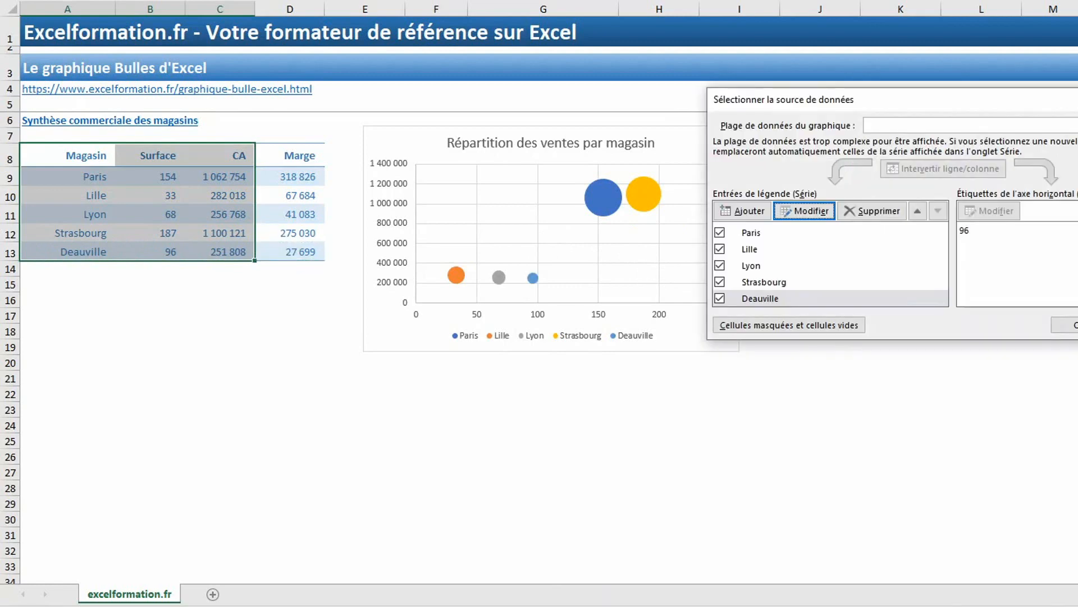
pyautogui.click(1074, 326)
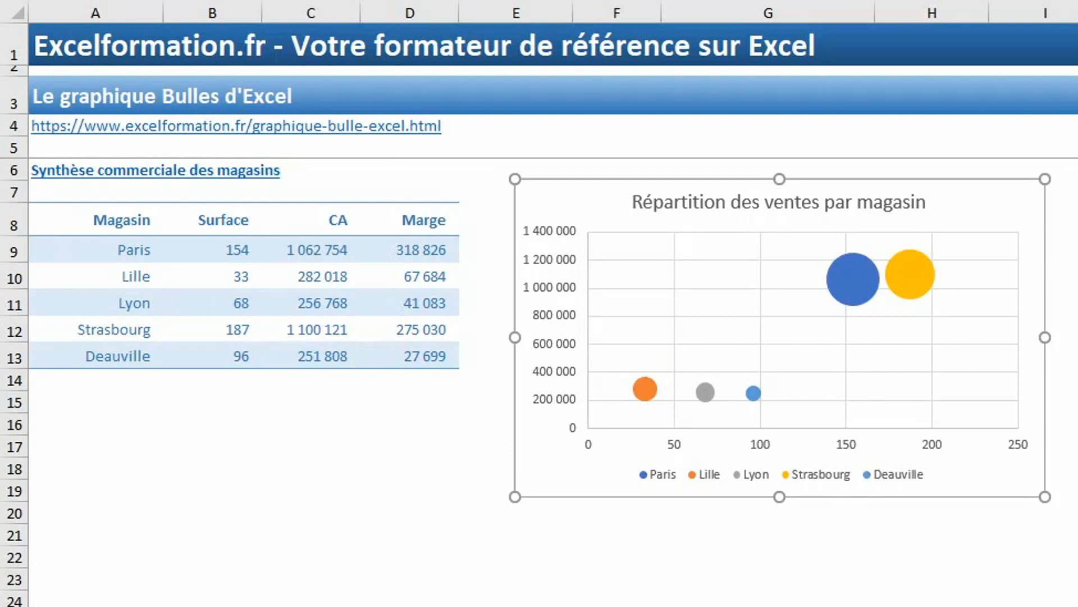
# Format the Strasbourg bubble with a picture fill using the image Bart.jpg
pyautogui.click(915, 263)
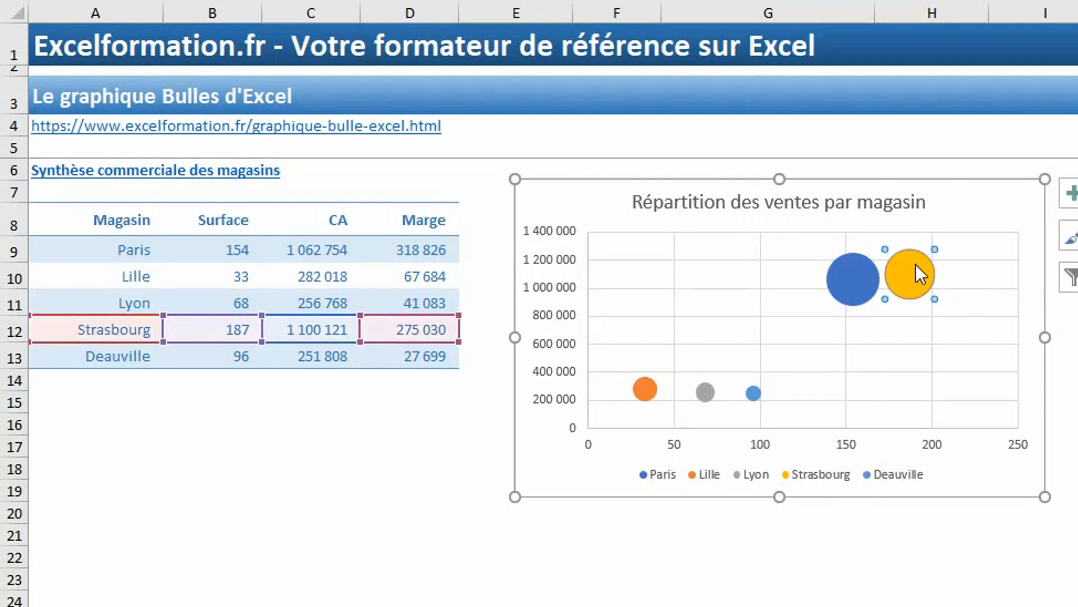
pyautogui.rightClick(915, 263)
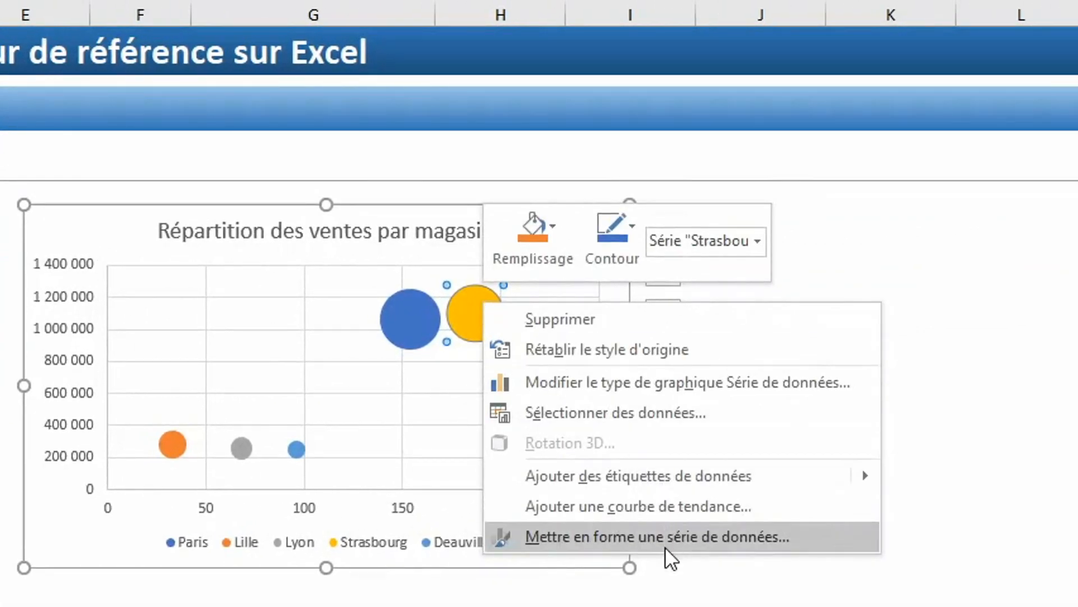
pyautogui.click(664, 543)
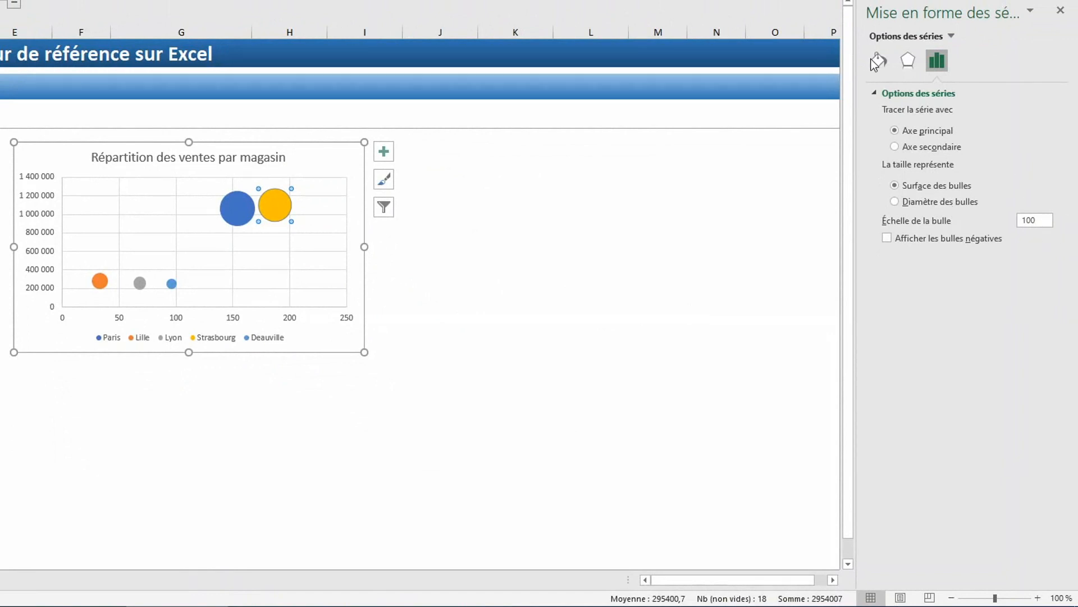
pyautogui.click(878, 60)
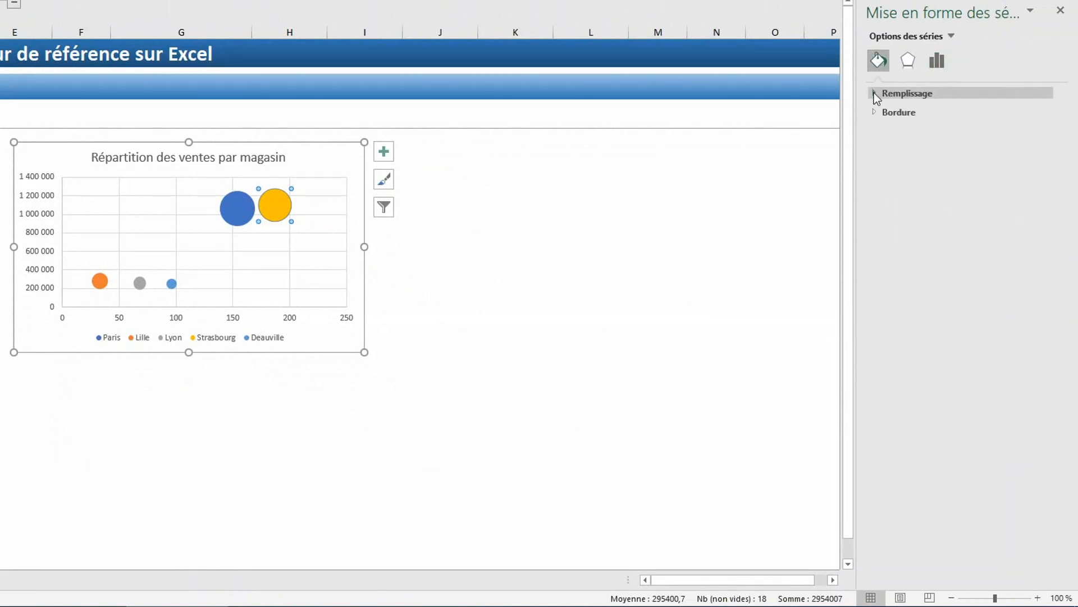
pyautogui.click(874, 93)
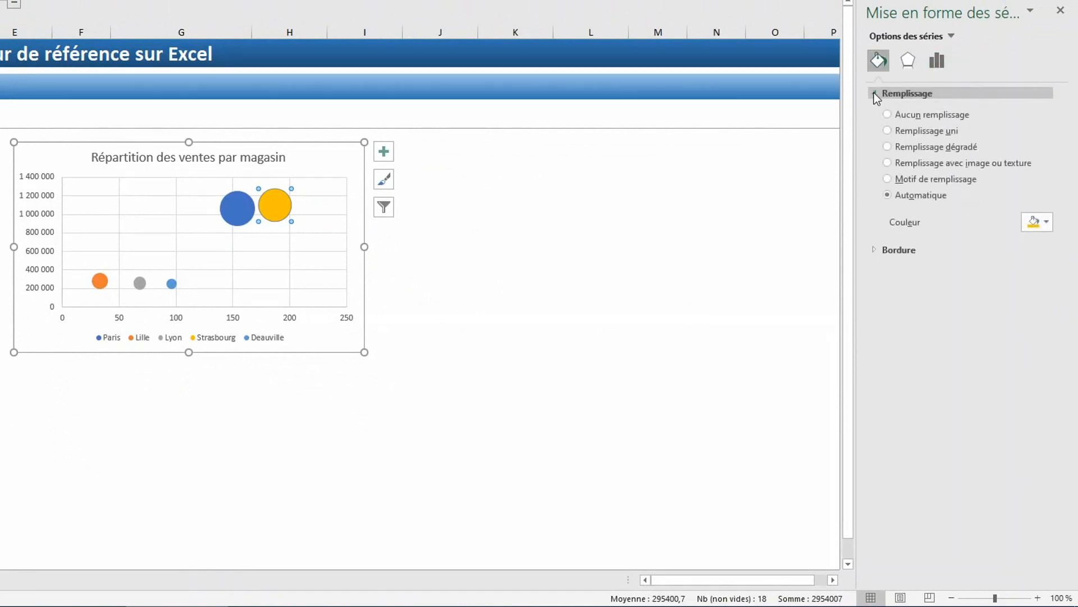
pyautogui.click(892, 165)
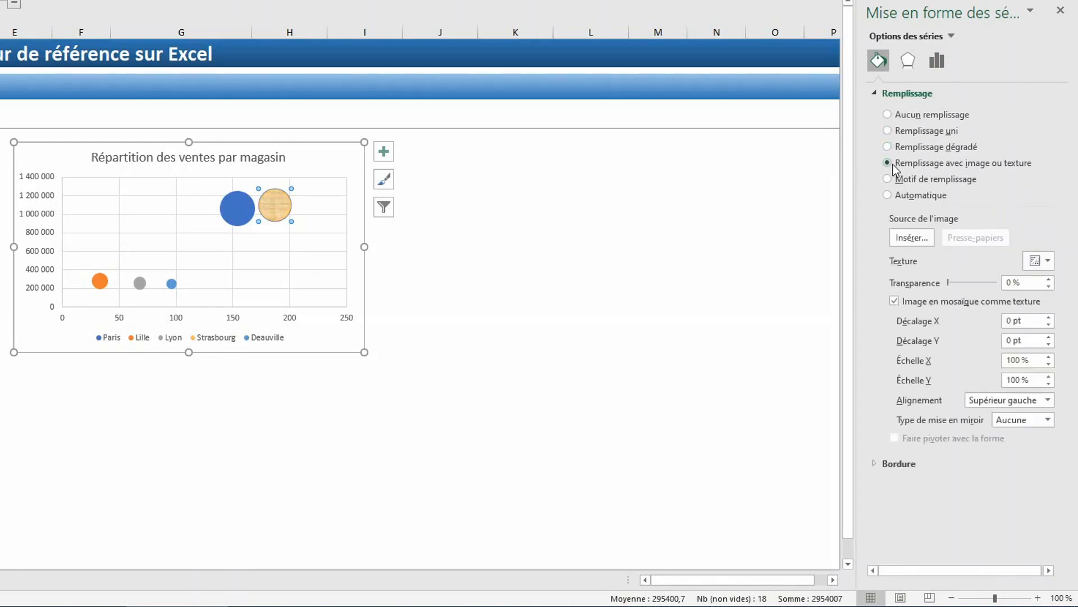
pyautogui.click(914, 241)
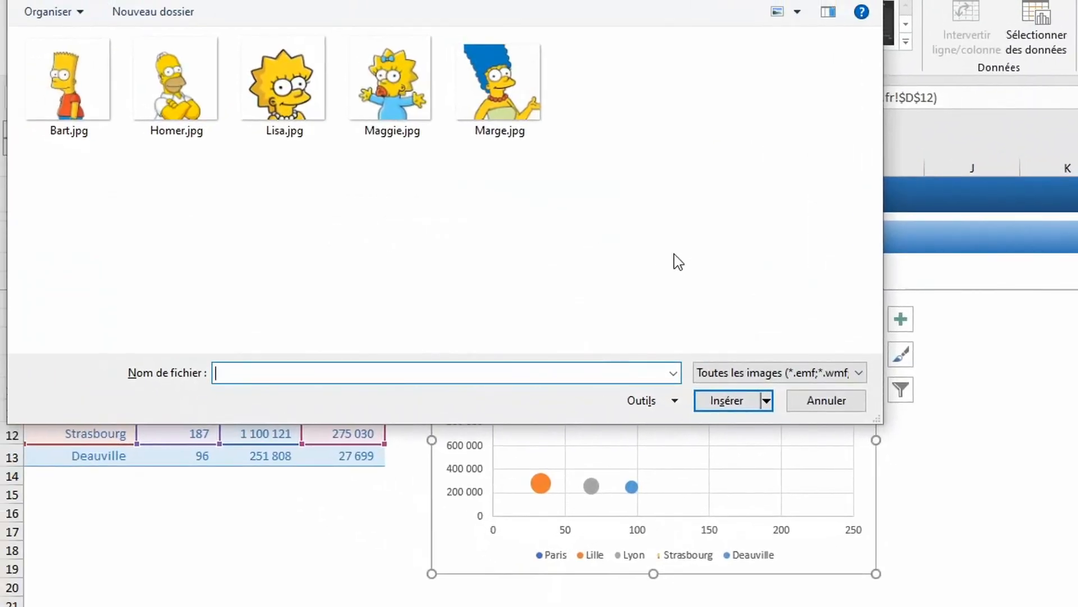
pyautogui.doubleClick(73, 90)
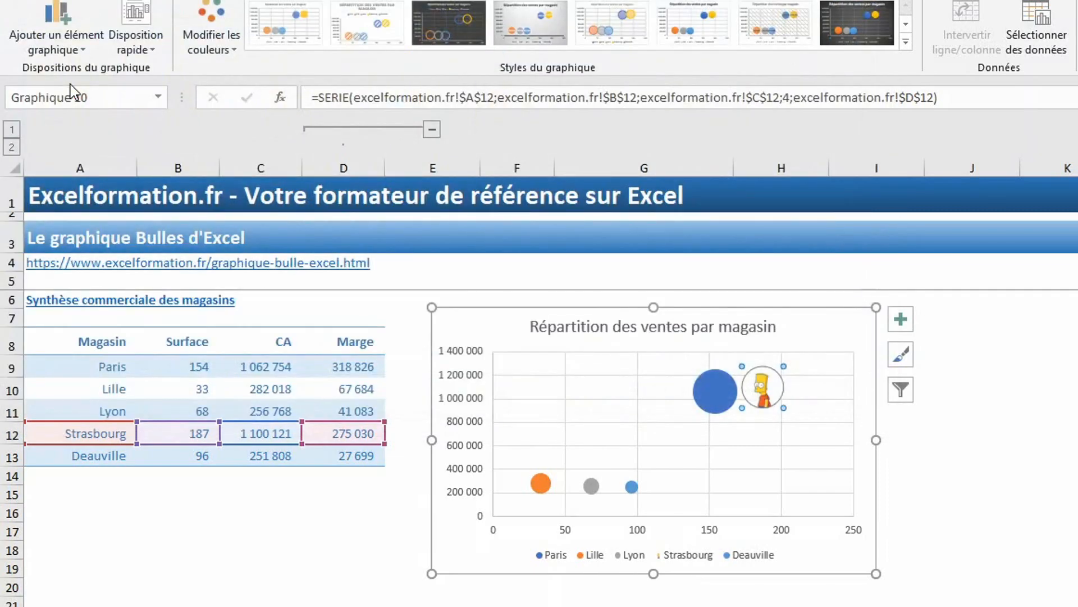
# Fill the Paris bubble with Homer.jpg, and the Lille, Lyon and Deauville bubbles with Marge.jpg, Maggie.jpg and Lisa.jpg
pyautogui.click(718, 389)
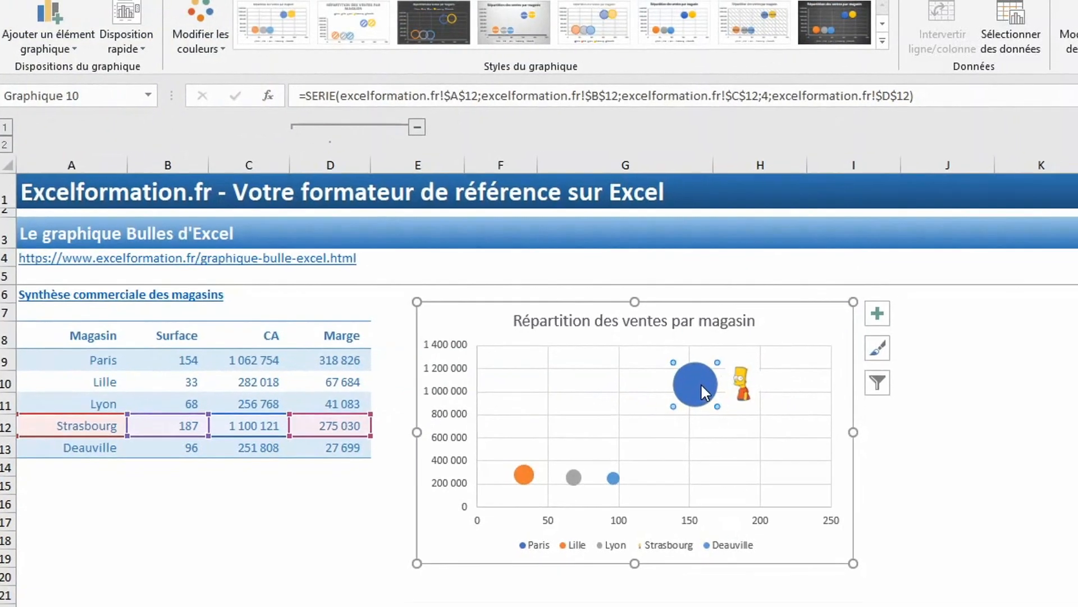
pyautogui.doubleClick(700, 382)
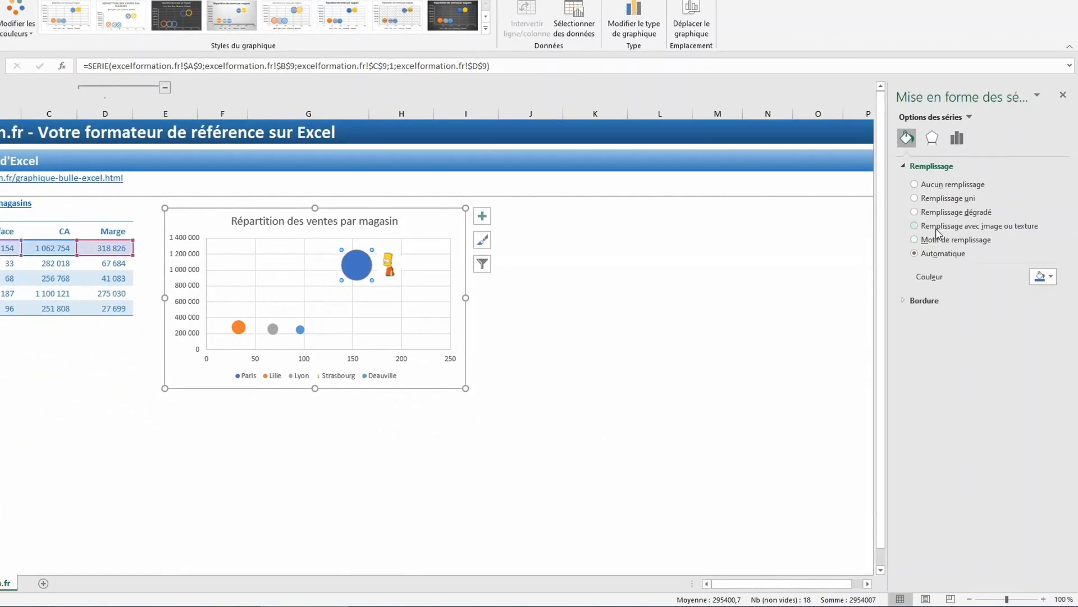
pyautogui.click(936, 226)
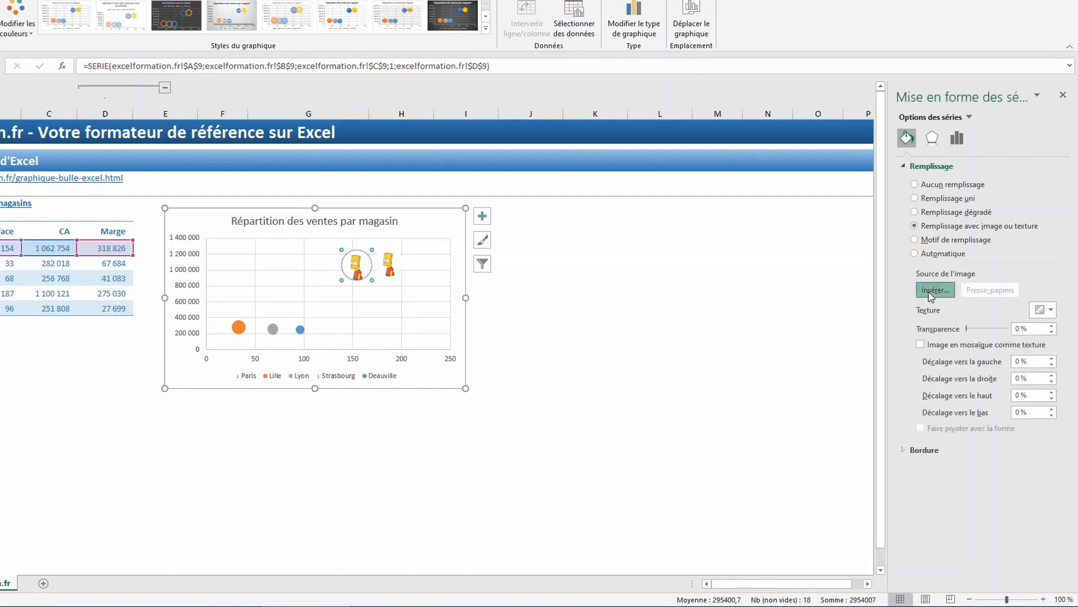
pyautogui.click(935, 290)
pyautogui.click(455, 314)
pyautogui.press('Escape')
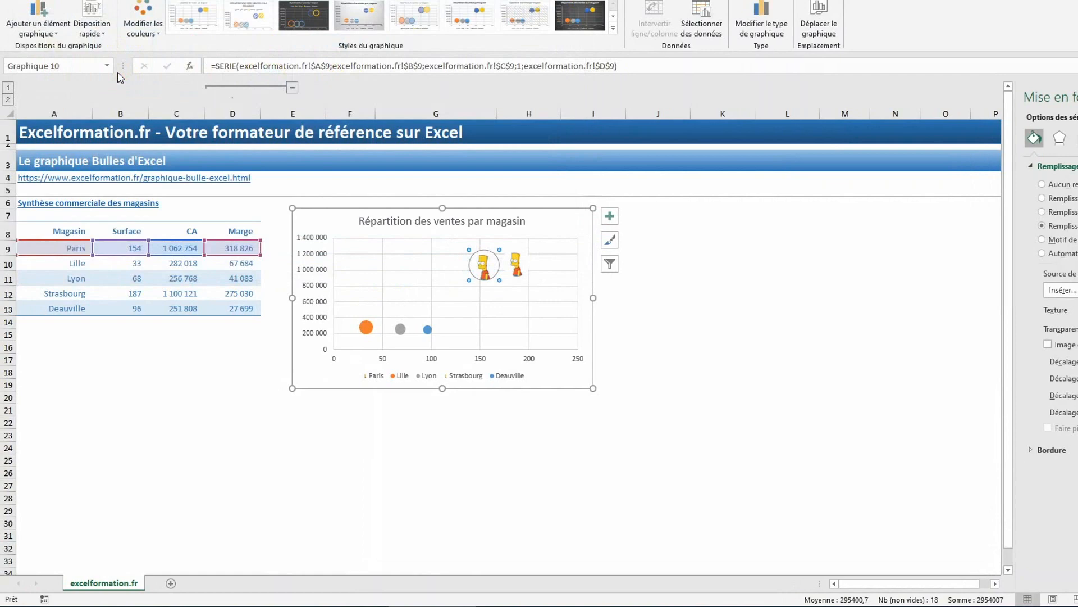
pyautogui.click(427, 330)
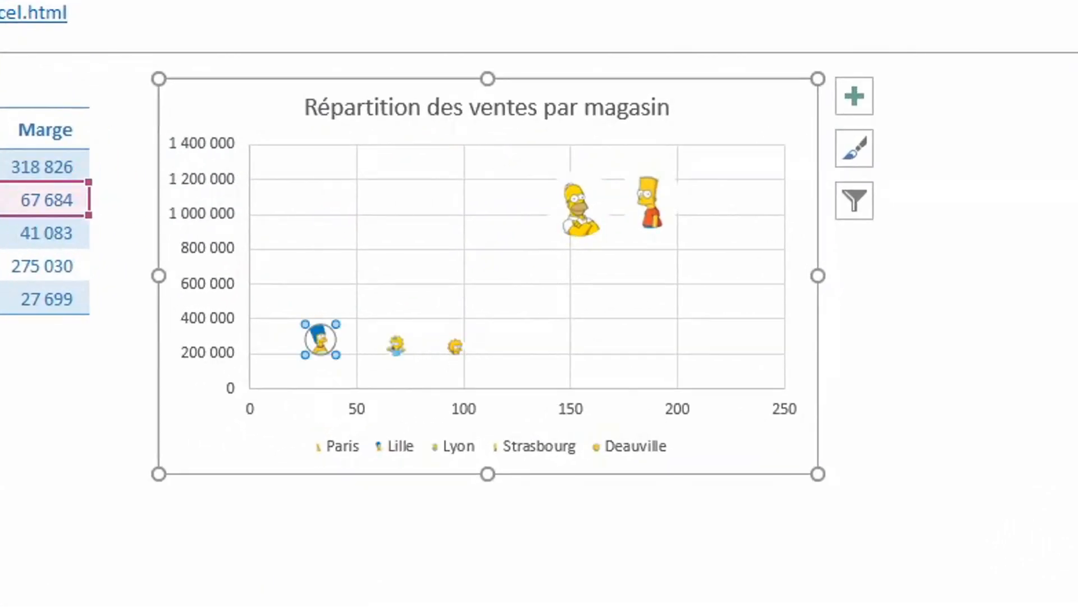
# Set the bubble scale of the Strasbourg series to 300 in the series formatting options
pyautogui.rightClick(652, 224)
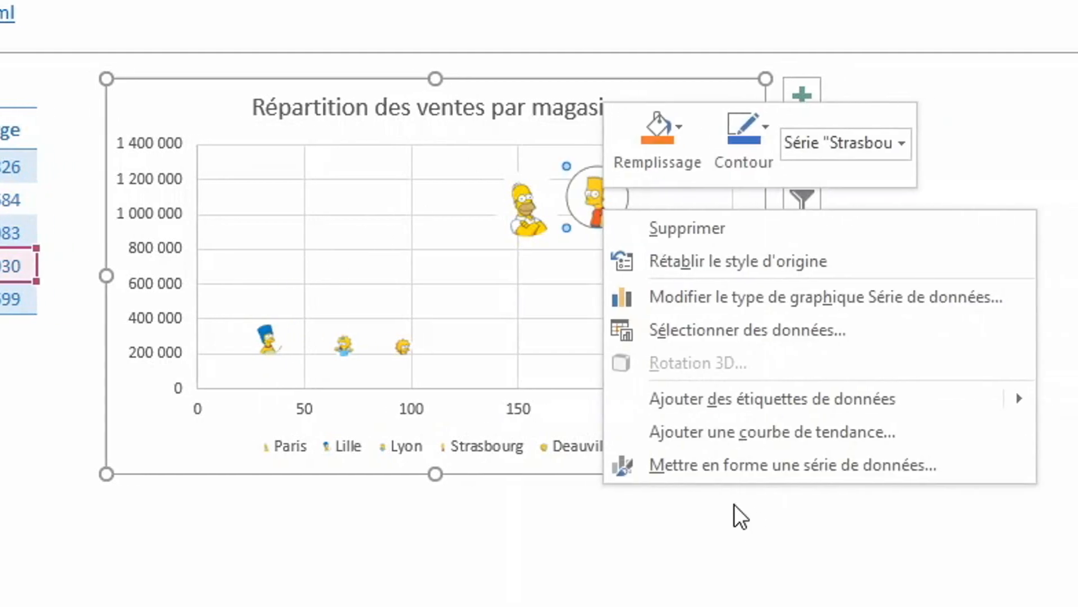
pyautogui.click(808, 461)
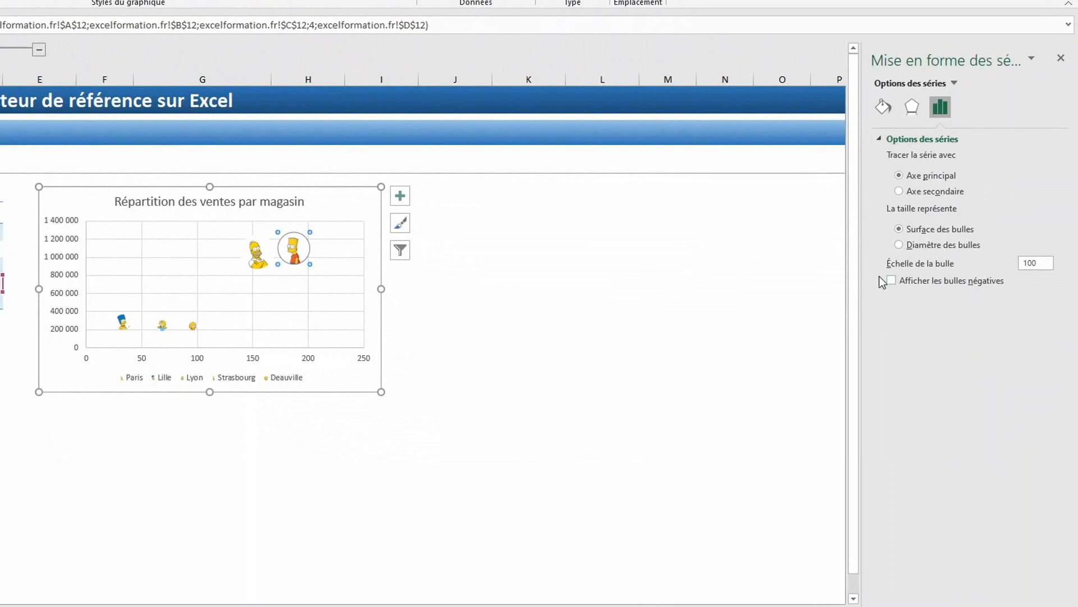
pyautogui.click(1045, 263)
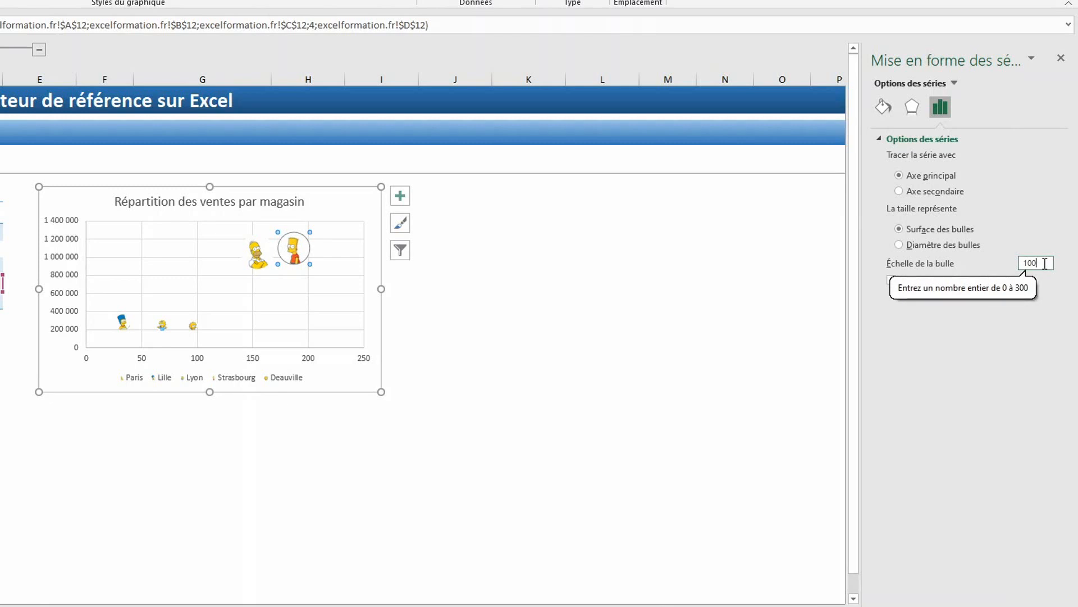
pyautogui.press('BackSpace')
pyautogui.press('BackSpace')
pyautogui.press('BackSpace')
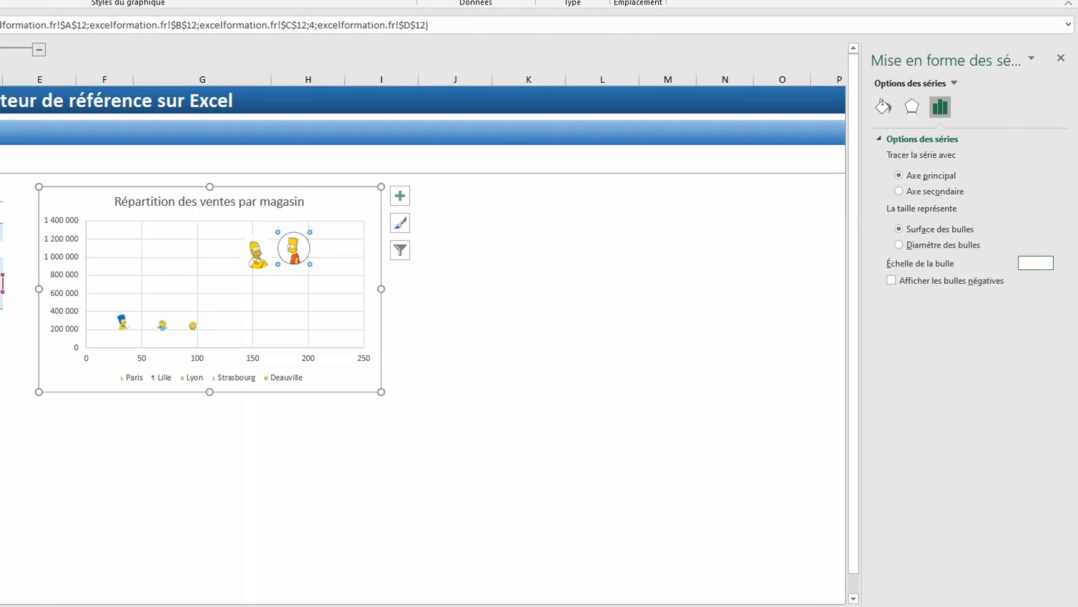
pyautogui.write('300')
pyautogui.press('Return')
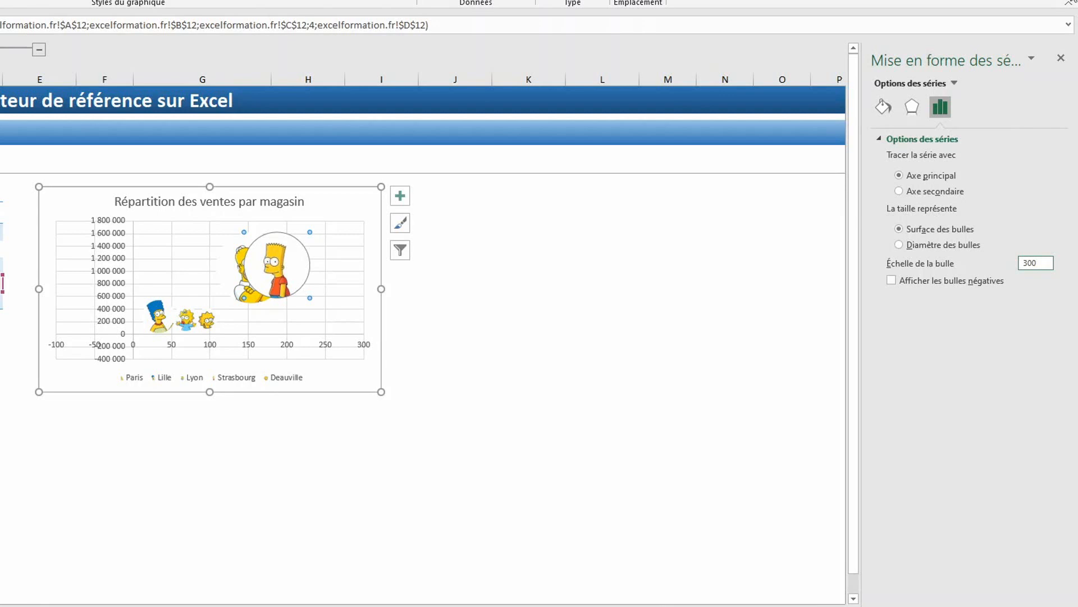
# Apply the centred outer shadow preset to the Strasbourg bubble
pyautogui.click(913, 106)
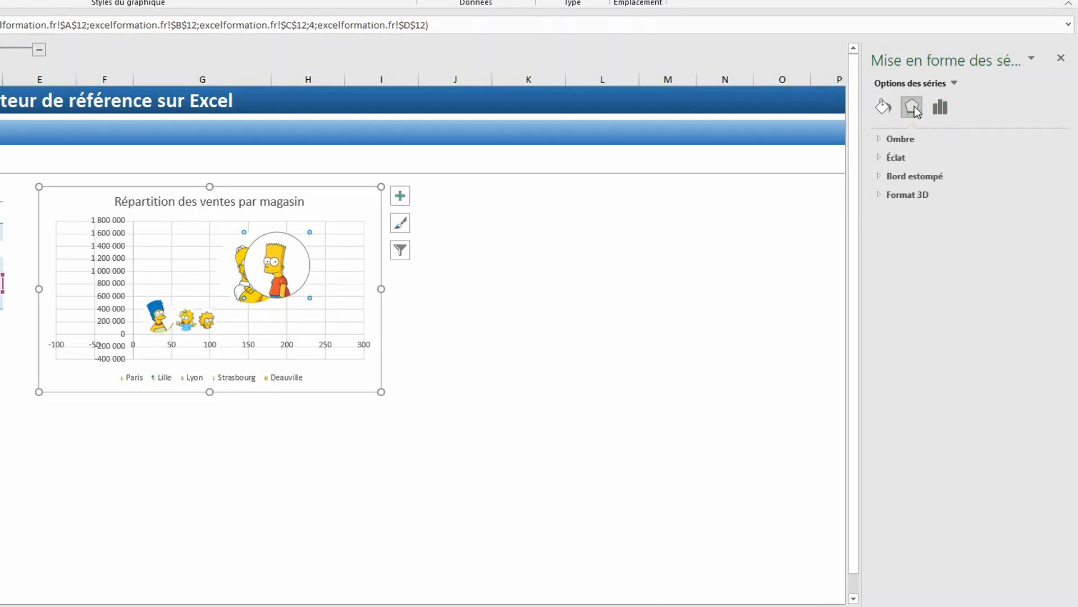
pyautogui.click(879, 140)
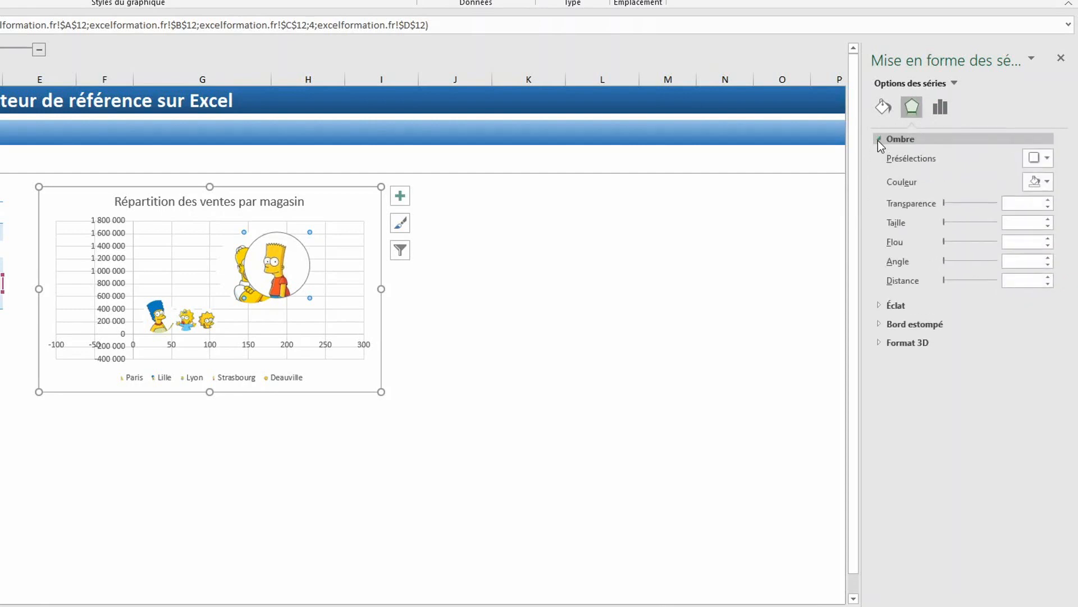
pyautogui.click(1040, 160)
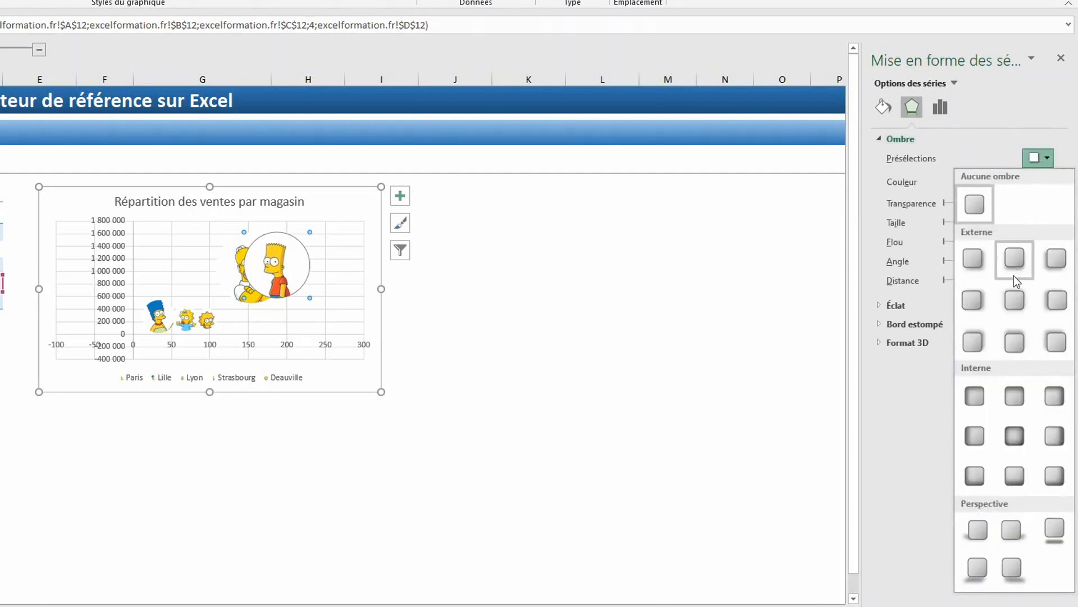
pyautogui.click(1010, 301)
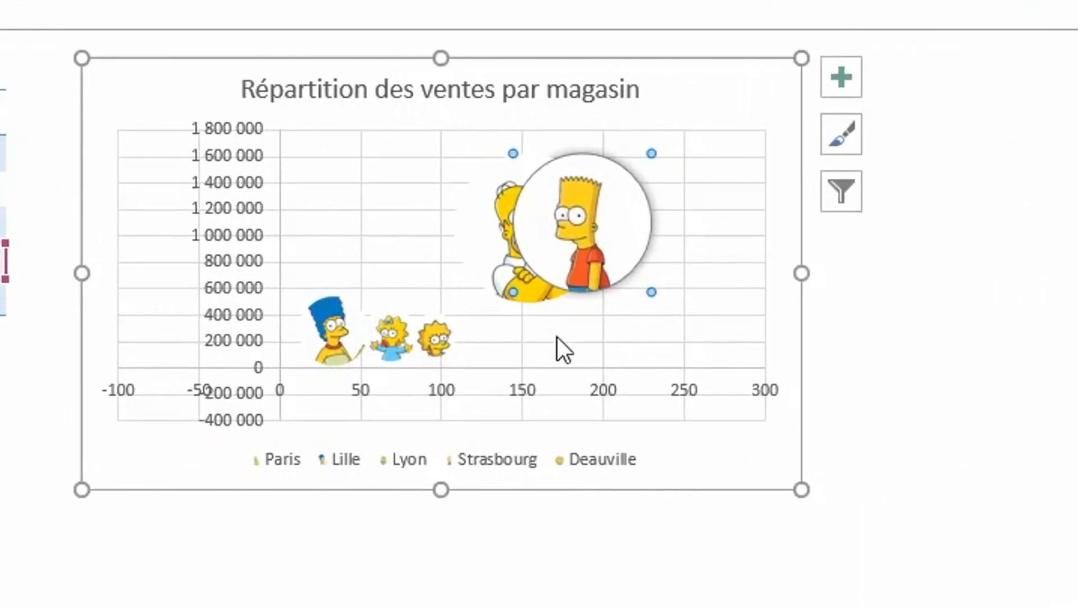
# Repeat the same shadow effect on the Paris, Deauville, Lyon and Lille bubbles
pyautogui.click(508, 283)
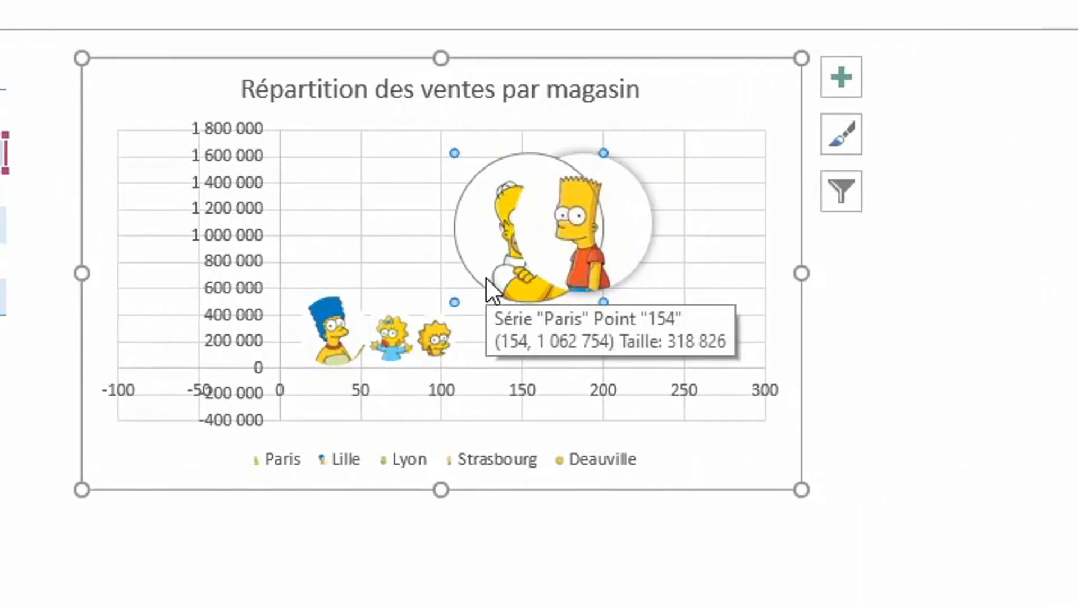
pyautogui.press('F4')
pyautogui.click(435, 340)
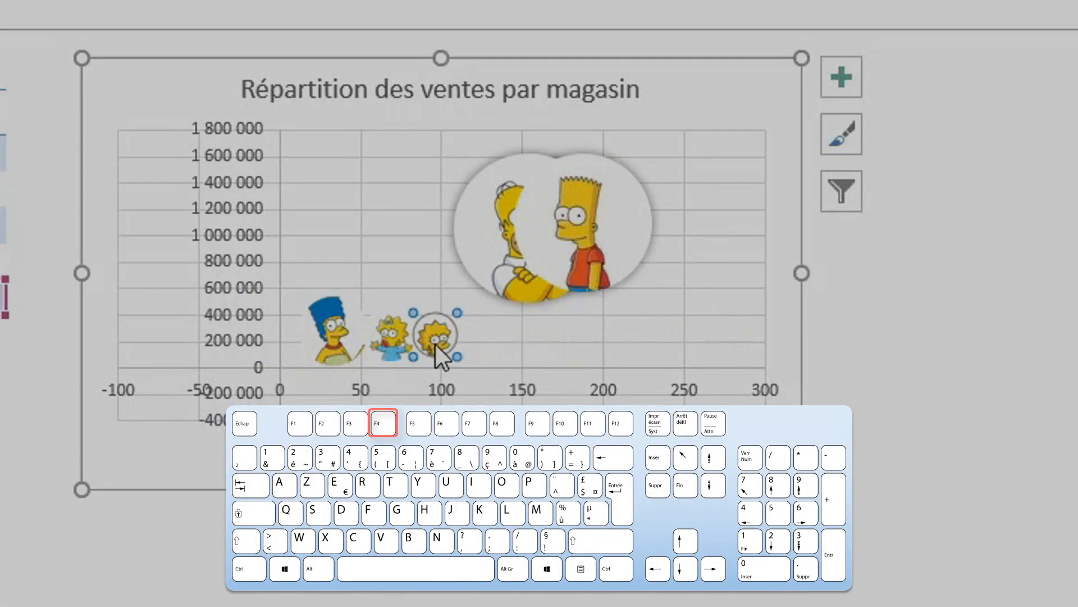
pyautogui.click(387, 340)
pyautogui.press('F4')
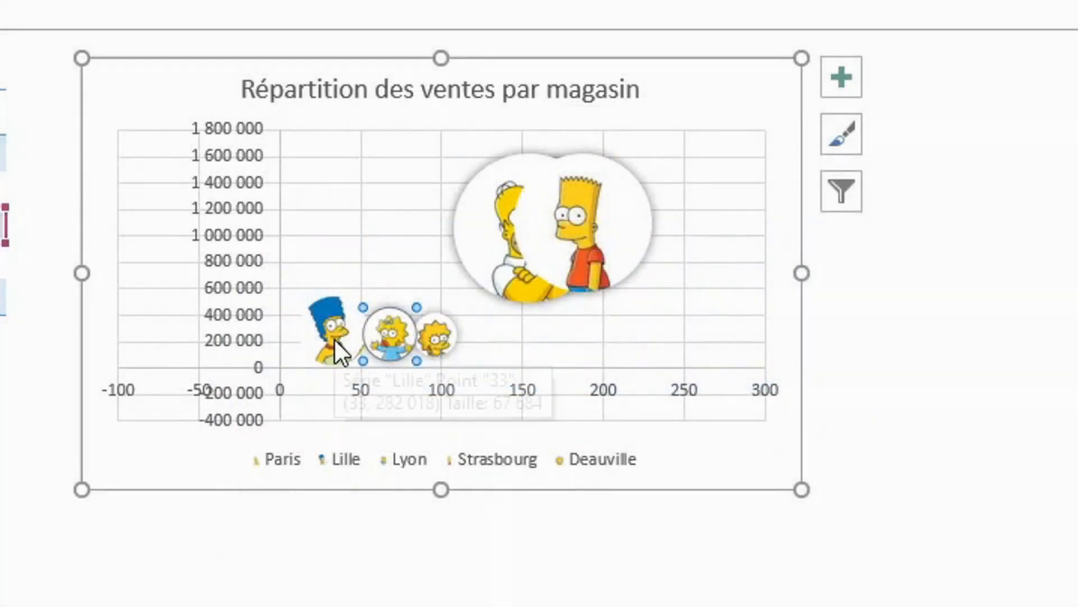
pyautogui.click(335, 339)
pyautogui.press('F4')
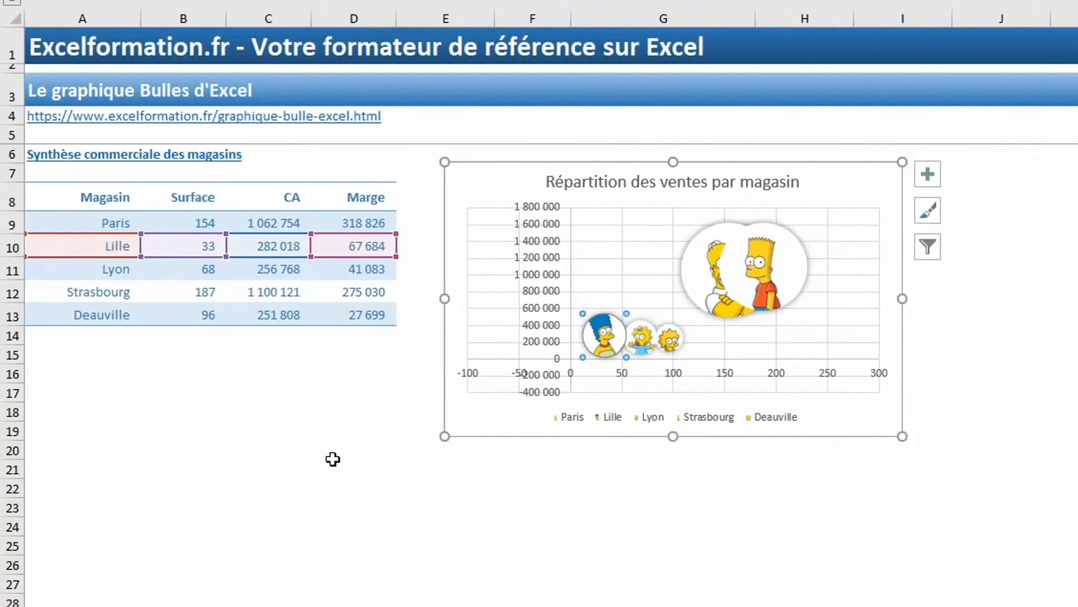
# Insert a second, empty 2D bubble chart on the sheet, starting from empty cell D20
pyautogui.click(328, 455)
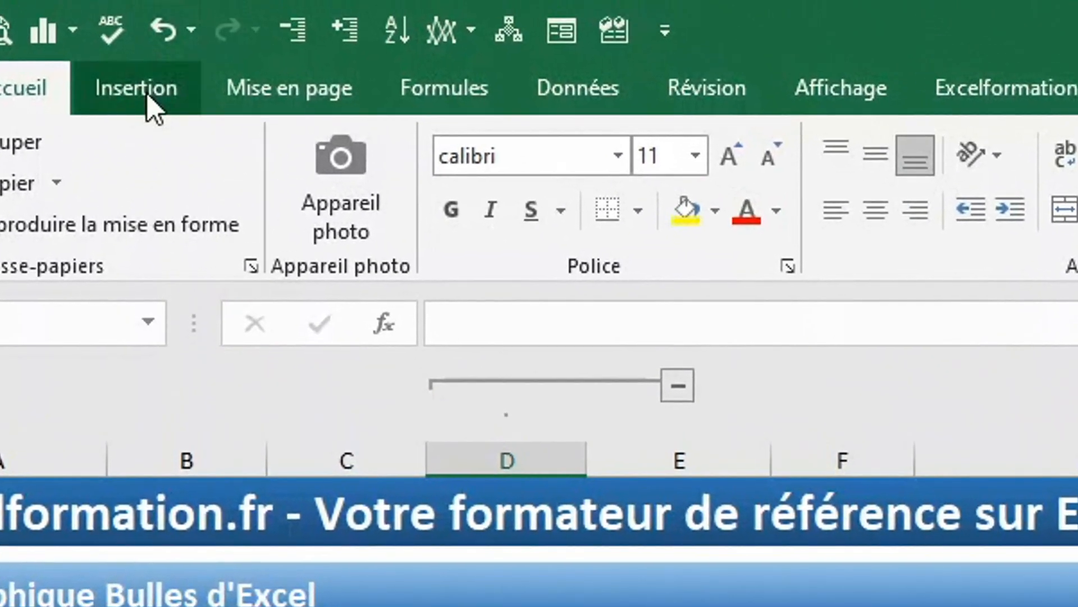
pyautogui.click(148, 97)
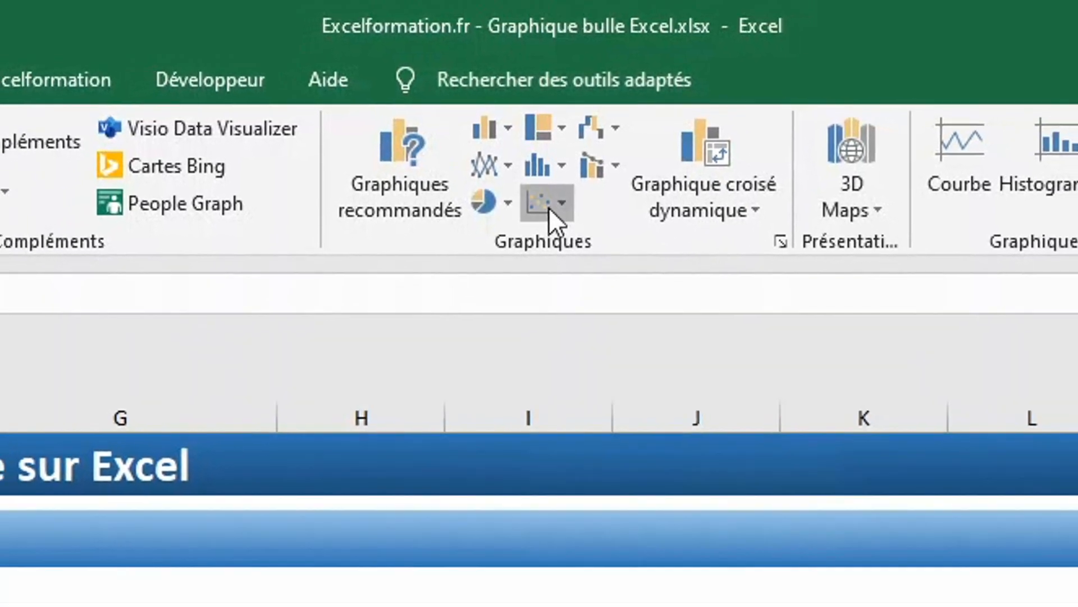
pyautogui.click(550, 228)
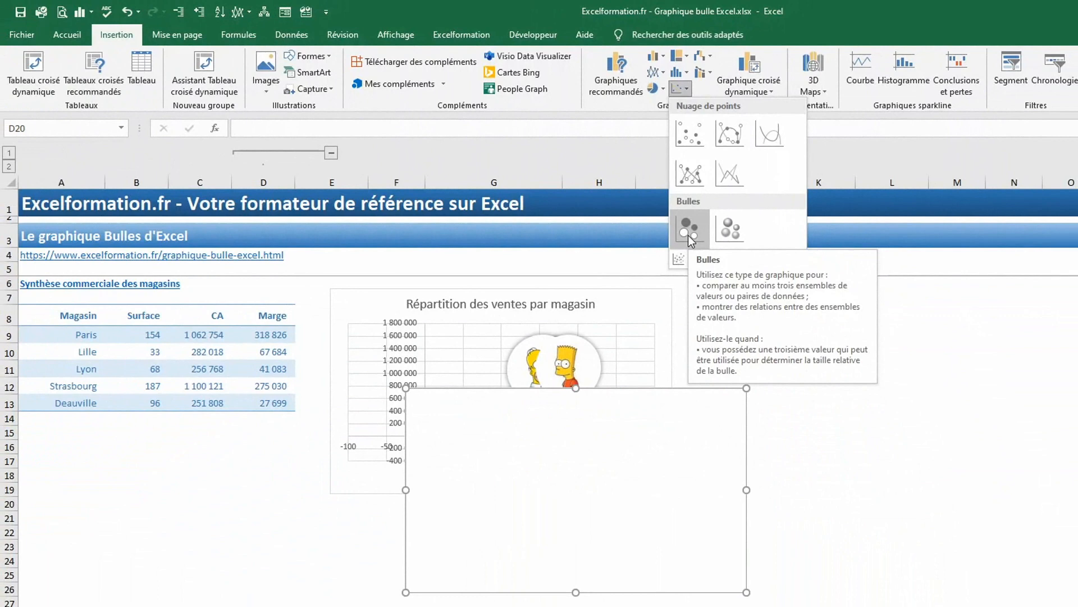
pyautogui.click(690, 233)
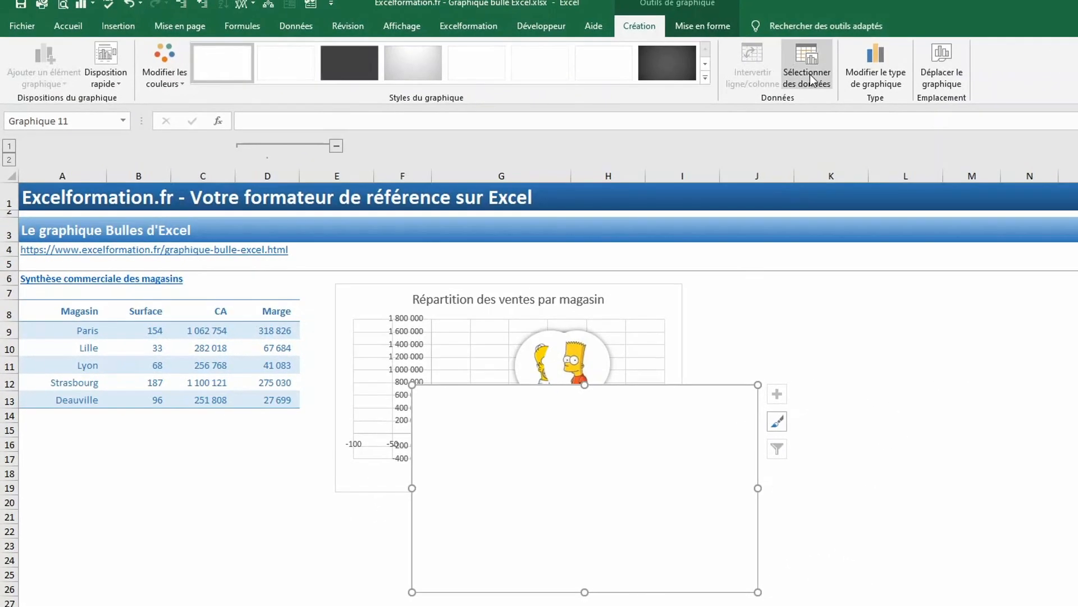
# Add a data series to the new chart, named from the stores in A9:A13, with the Surface cells B9:B13 as X values
pyautogui.click(811, 78)
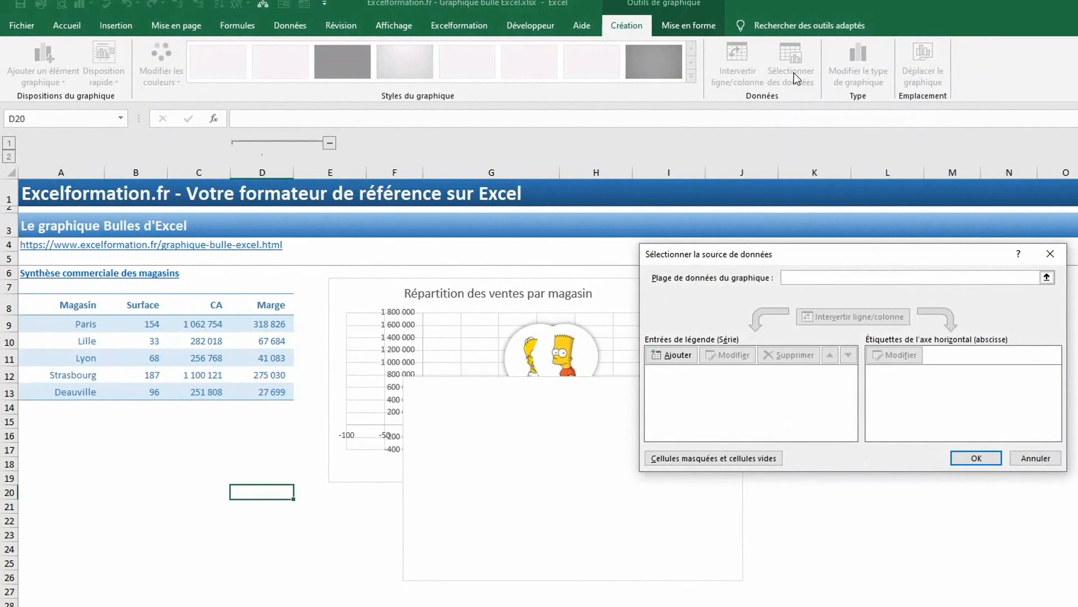
pyautogui.click(676, 354)
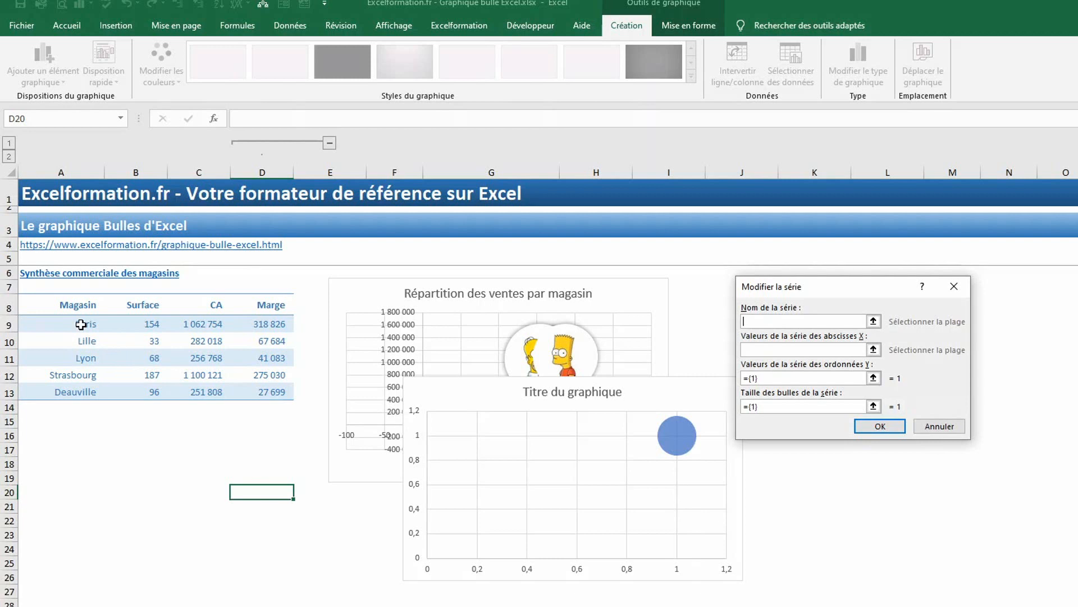
pyautogui.moveTo(81, 324); pyautogui.dragTo(82, 403)
pyautogui.moveTo(83, 394); pyautogui.dragTo(83, 394)
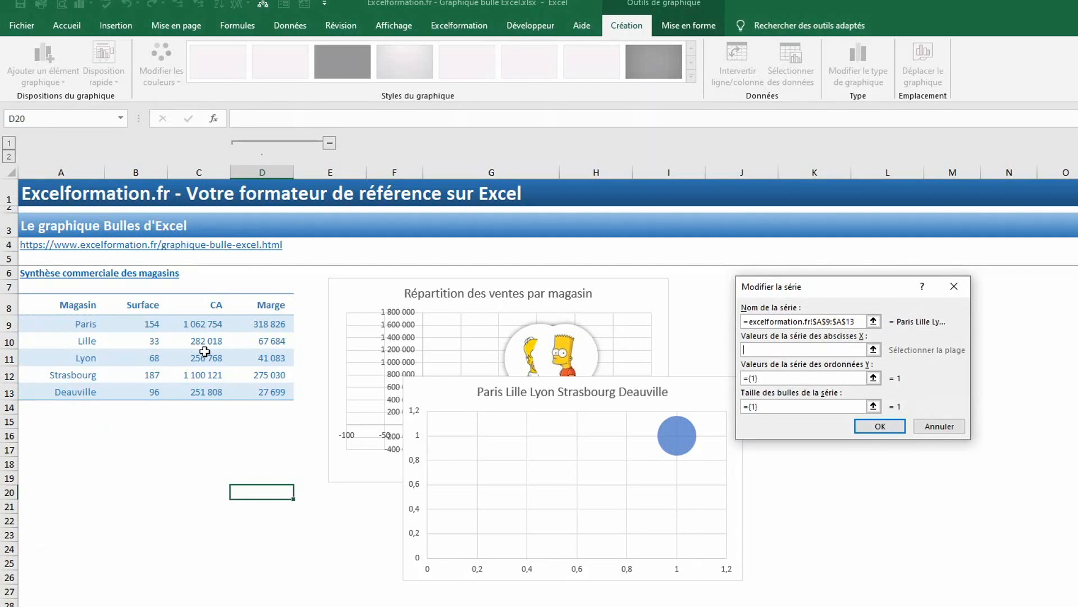
pyautogui.moveTo(147, 328); pyautogui.dragTo(154, 390)
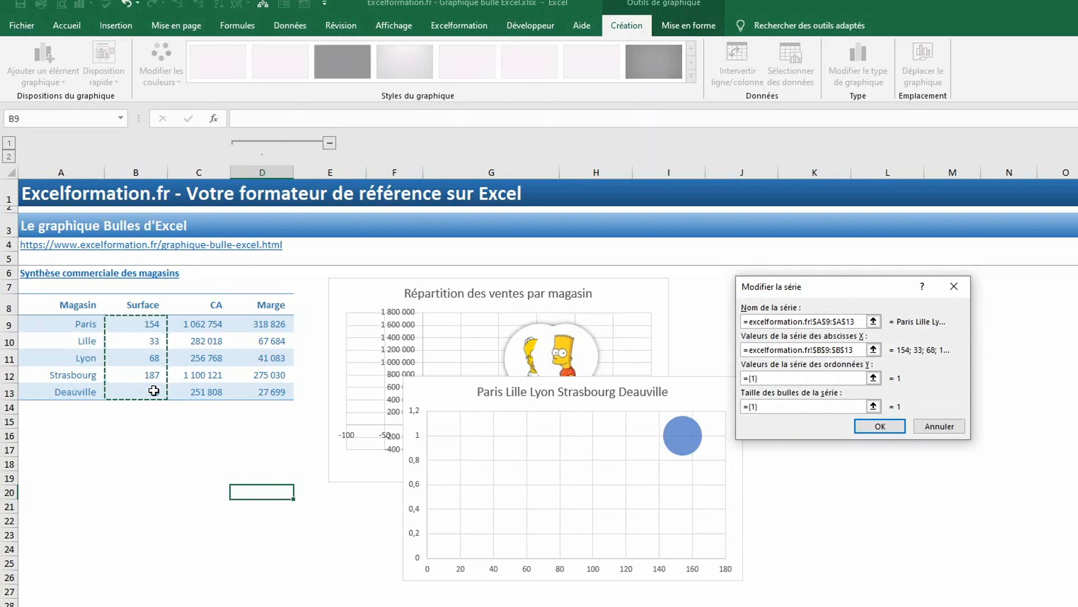
# Set the series' Y values to the CA cells C9:C13 and bubble sizes to the Marge cells D9:D13, and accept the data source
pyautogui.press('Tab')
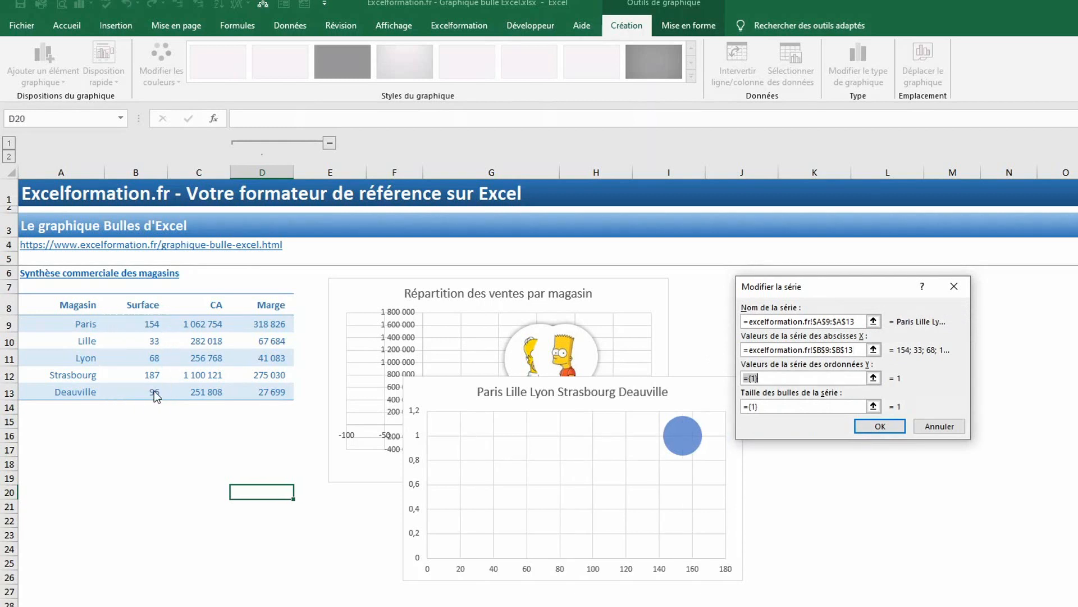
pyautogui.moveTo(199, 320); pyautogui.dragTo(201, 393)
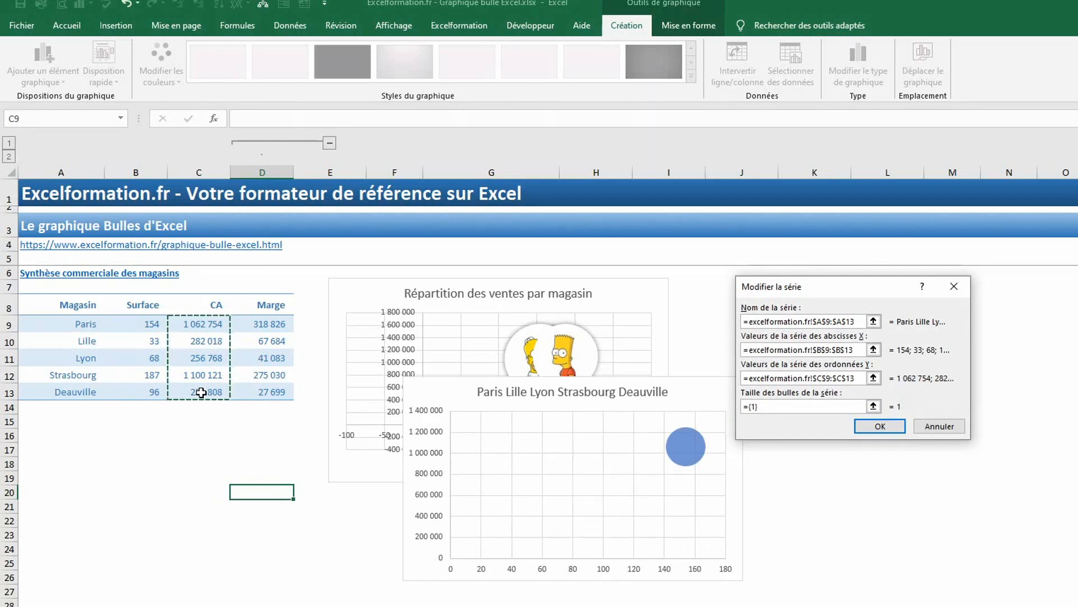
pyautogui.press('Tab')
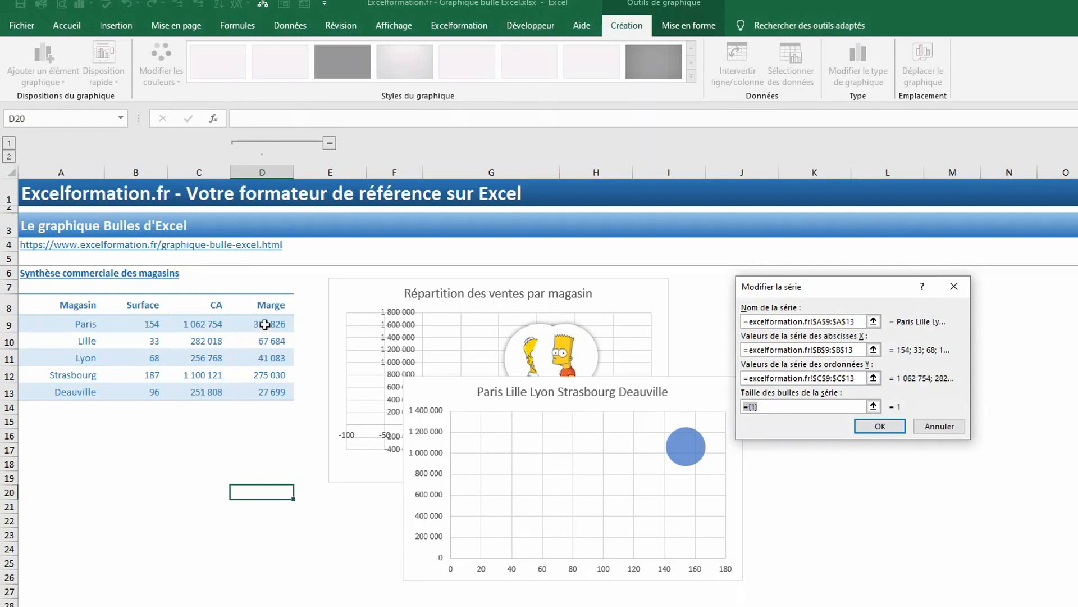
pyautogui.moveTo(264, 324); pyautogui.dragTo(269, 392)
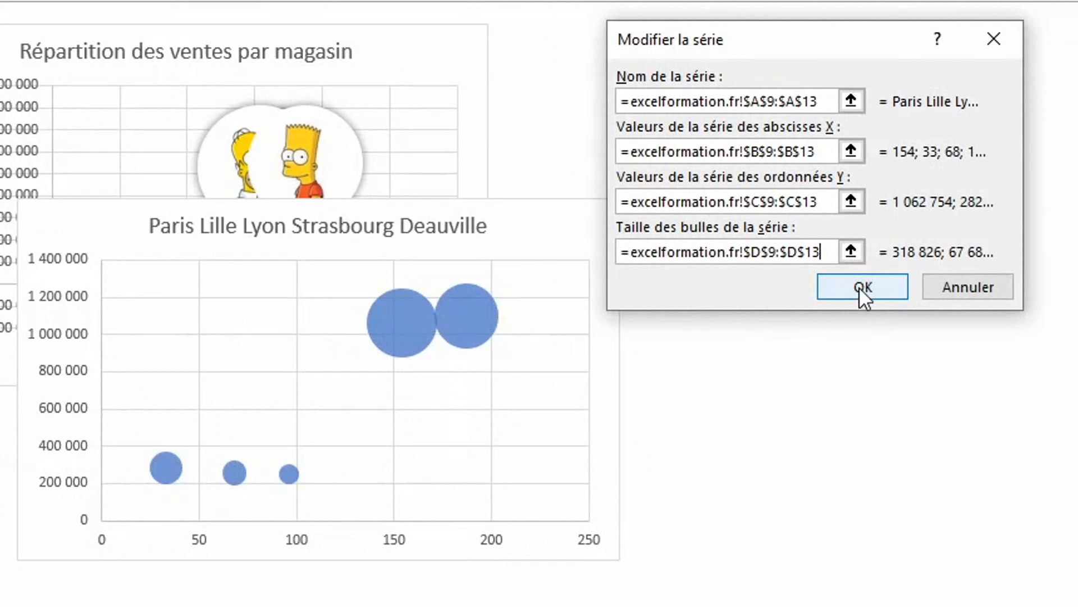
pyautogui.click(858, 286)
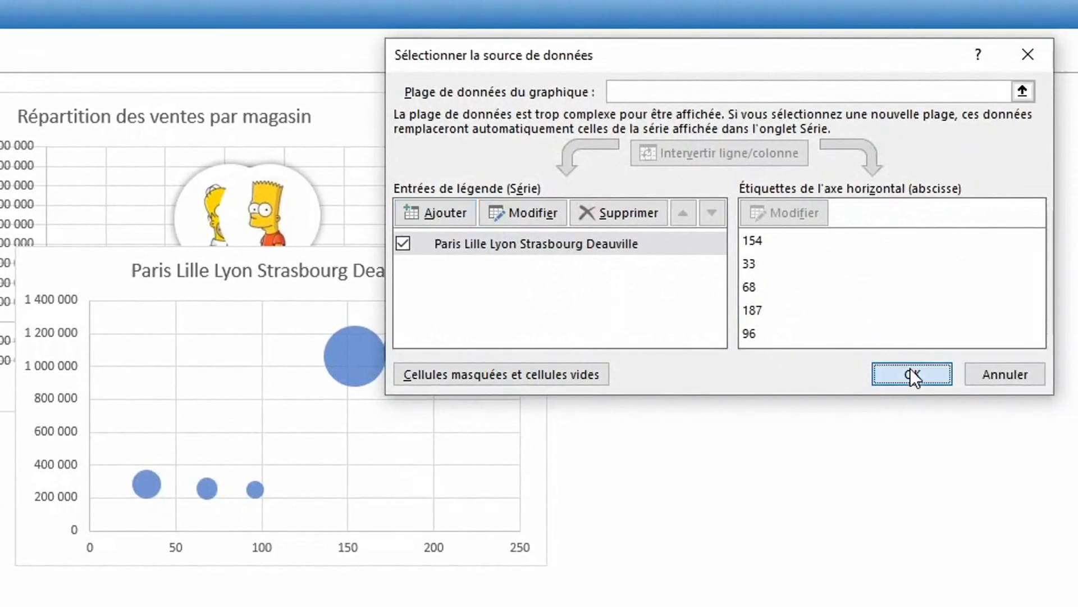
pyautogui.click(911, 374)
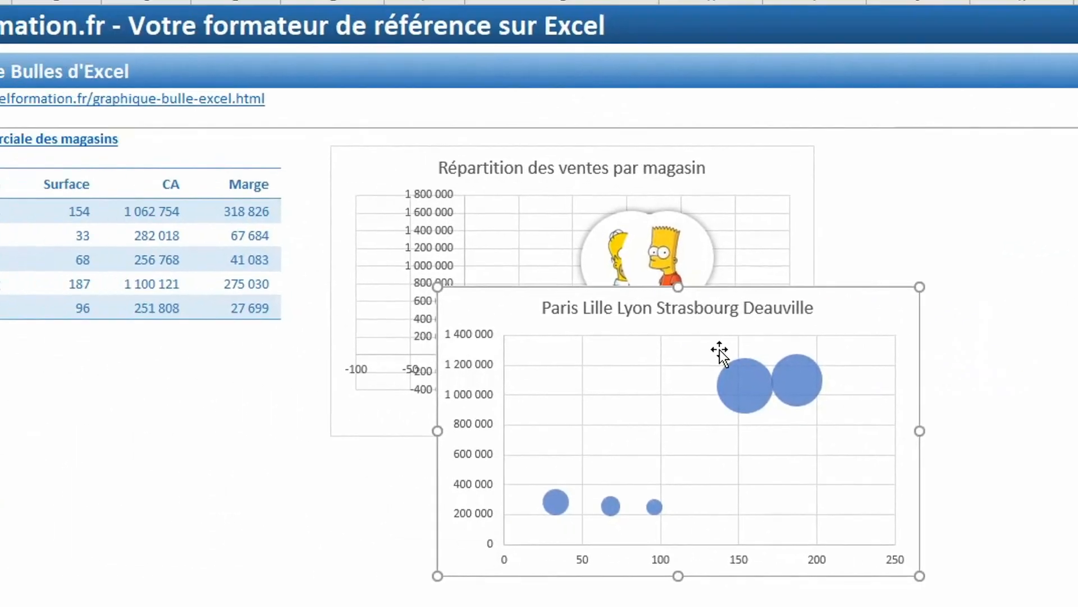